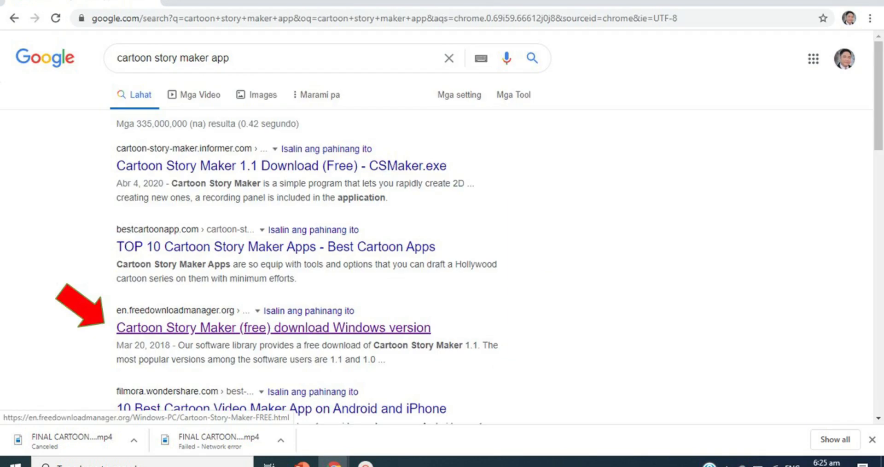
# Open the freedownloadmanager.org result for the Windows version of Cartoon Story Maker and run the downloaded installer.
pyautogui.click(274, 328)
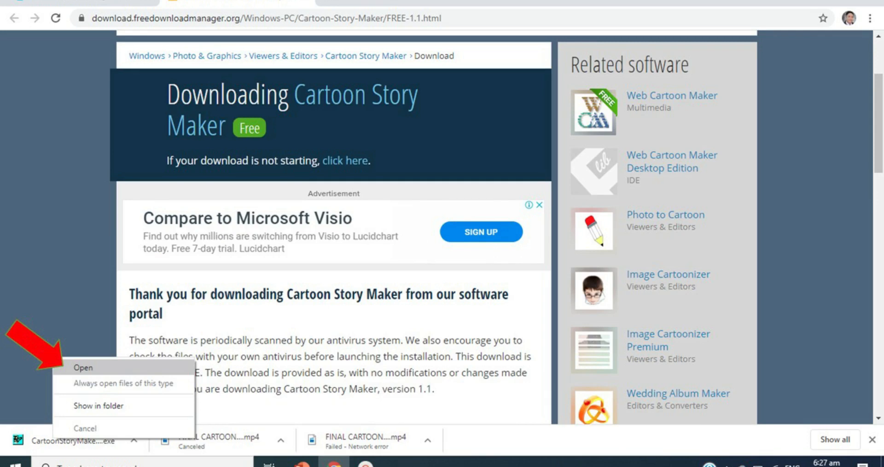
pyautogui.click(83, 368)
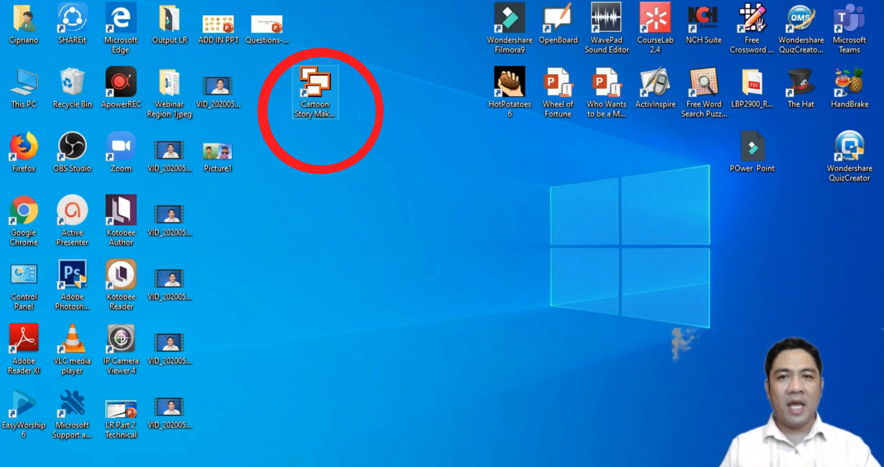
# Launch Cartoon Story Maker from the desktop and maximize its window.
pyautogui.click(315, 92)
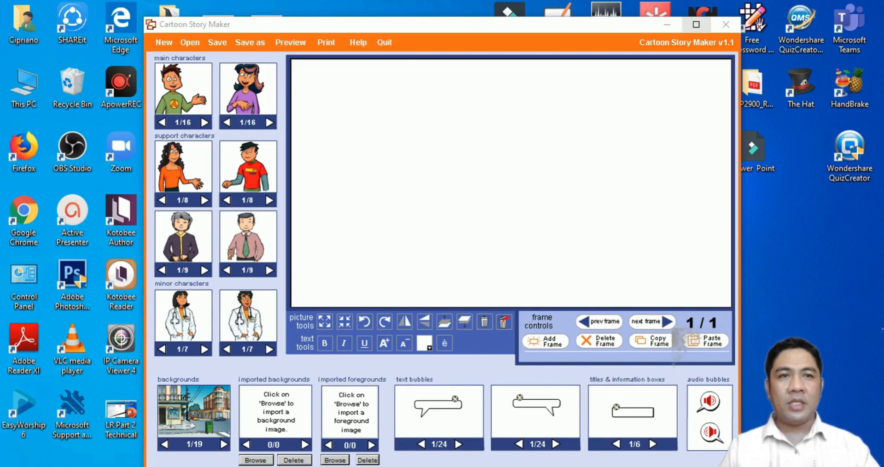
pyautogui.click(696, 24)
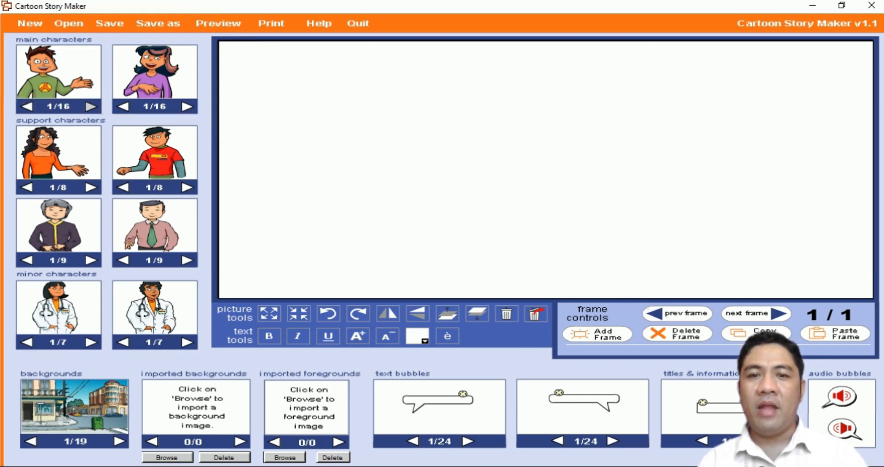
# Look through the available poses of the two main characters, the boy and the girl.
pyautogui.click(91, 106)
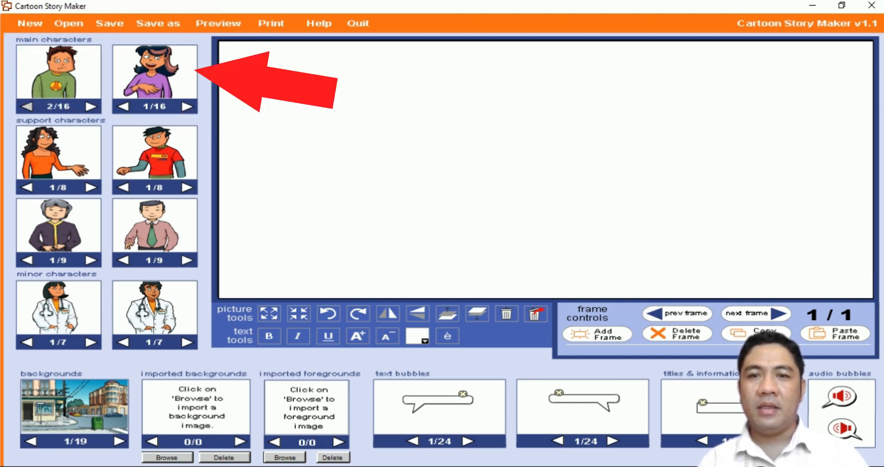
pyautogui.click(27, 106)
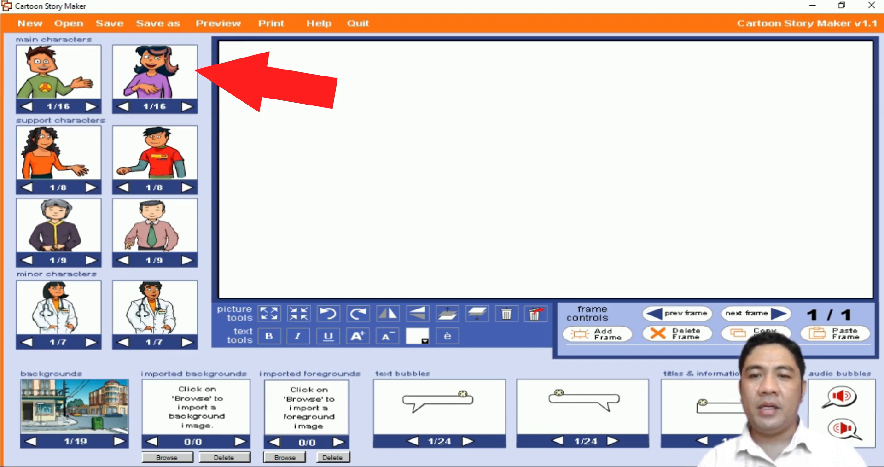
pyautogui.click(123, 107)
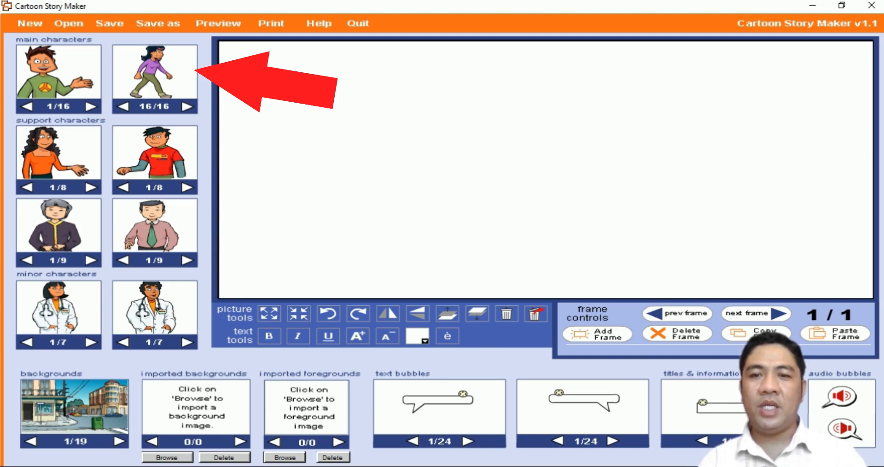
pyautogui.click(123, 106)
pyautogui.click(123, 107)
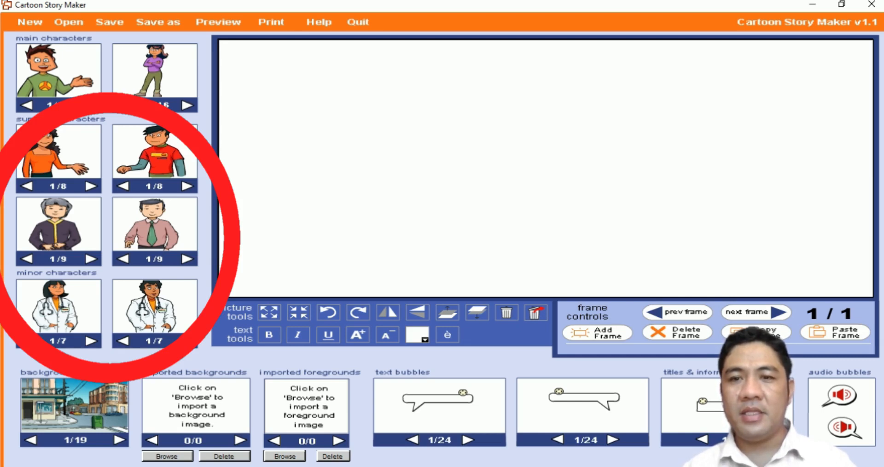
# Look through the poses of the support characters and the selection of built-in backgrounds.
pyautogui.click(91, 186)
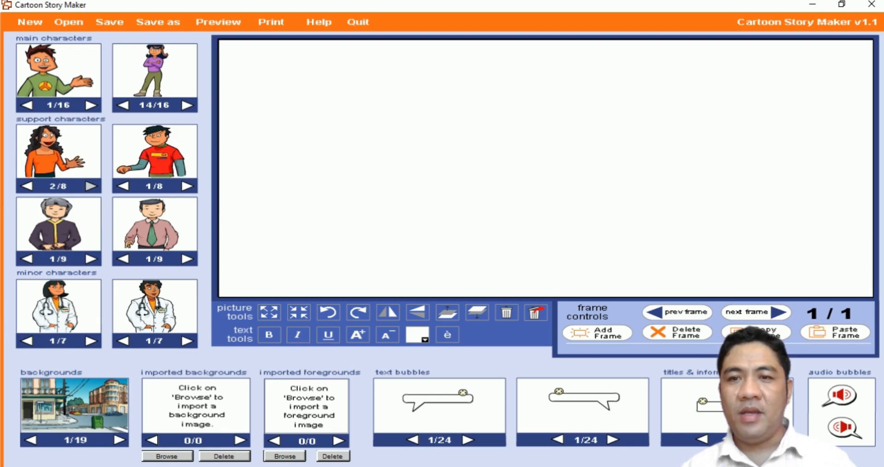
pyautogui.click(92, 186)
pyautogui.click(187, 186)
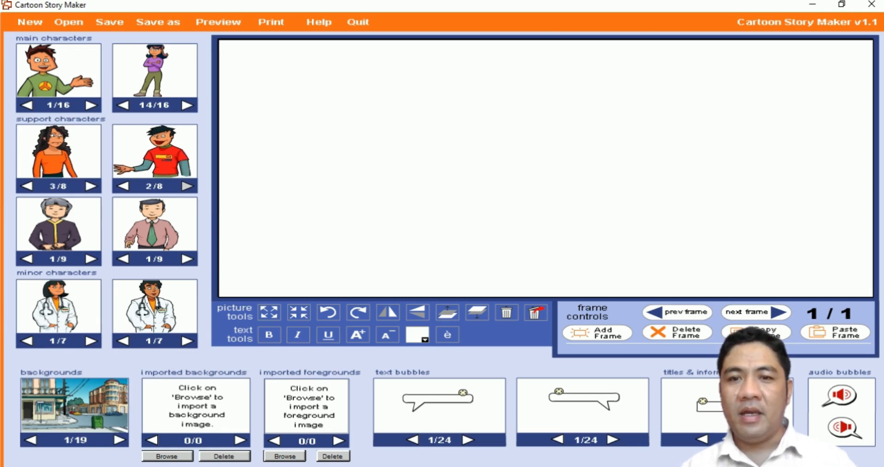
pyautogui.click(187, 186)
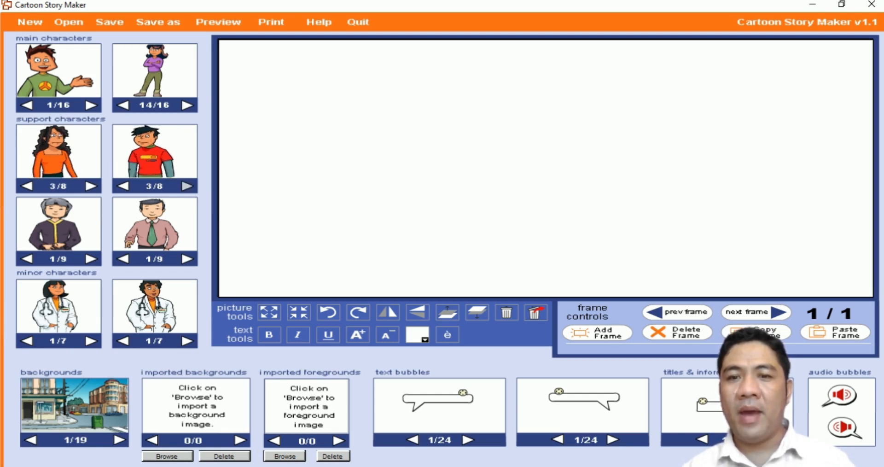
pyautogui.click(123, 186)
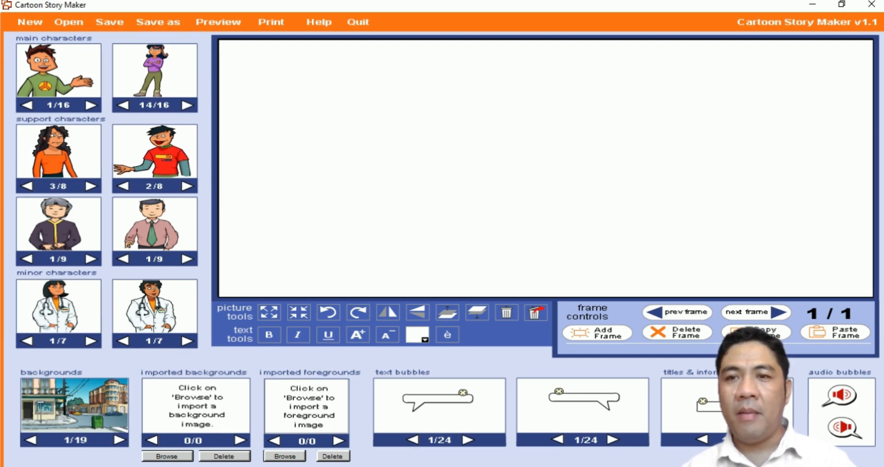
pyautogui.doubleClick(123, 259)
pyautogui.doubleClick(27, 258)
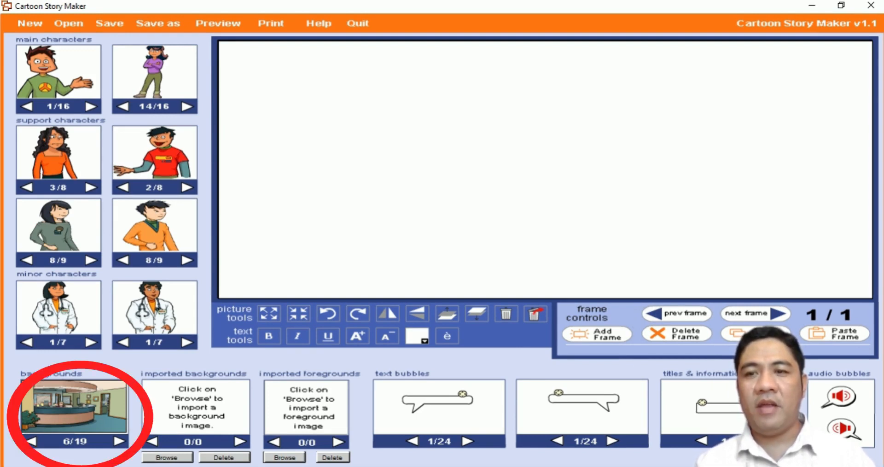
pyautogui.doubleClick(119, 441)
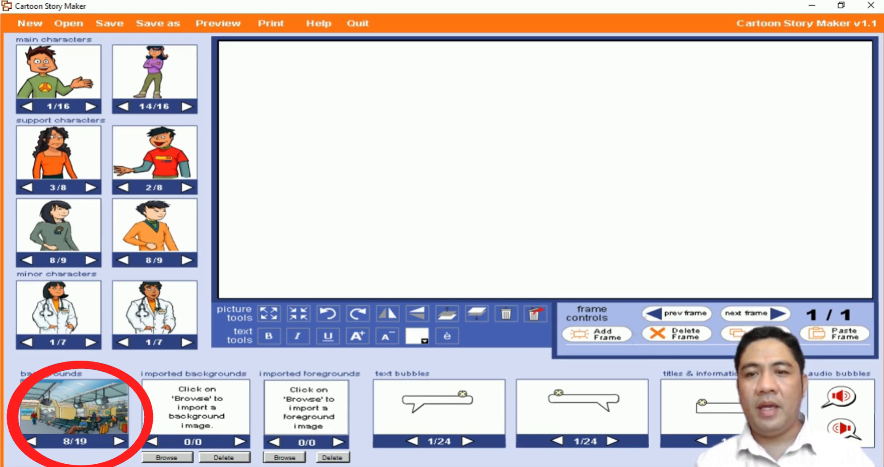
pyautogui.doubleClick(118, 441)
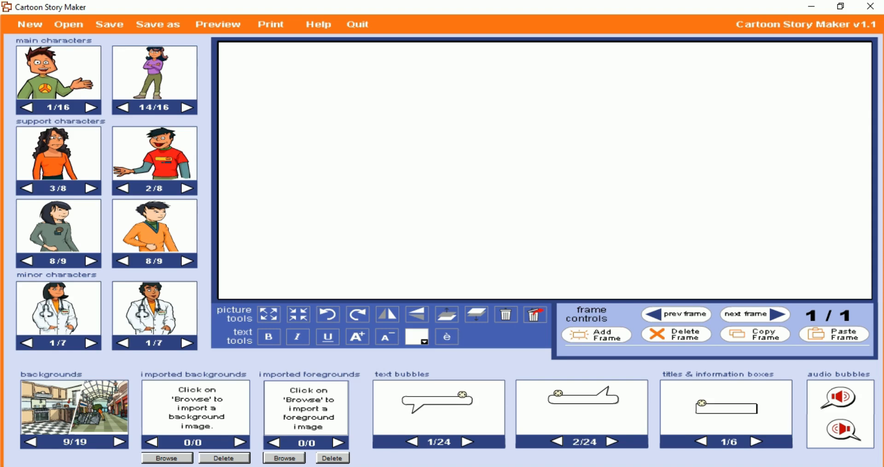
# Look through the speech bubble shapes in both text bubble collections.
pyautogui.click(467, 441)
pyautogui.click(467, 441)
pyautogui.click(557, 441)
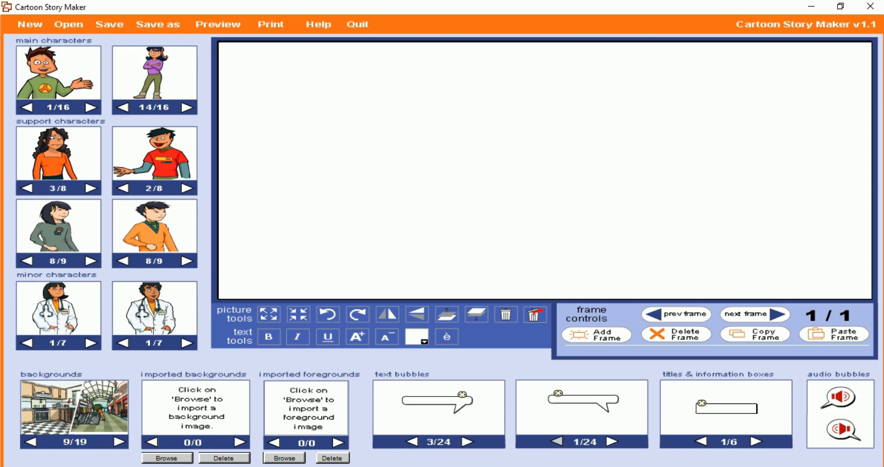
pyautogui.click(612, 442)
pyautogui.click(612, 441)
pyautogui.click(557, 441)
pyautogui.click(468, 441)
pyautogui.click(468, 441)
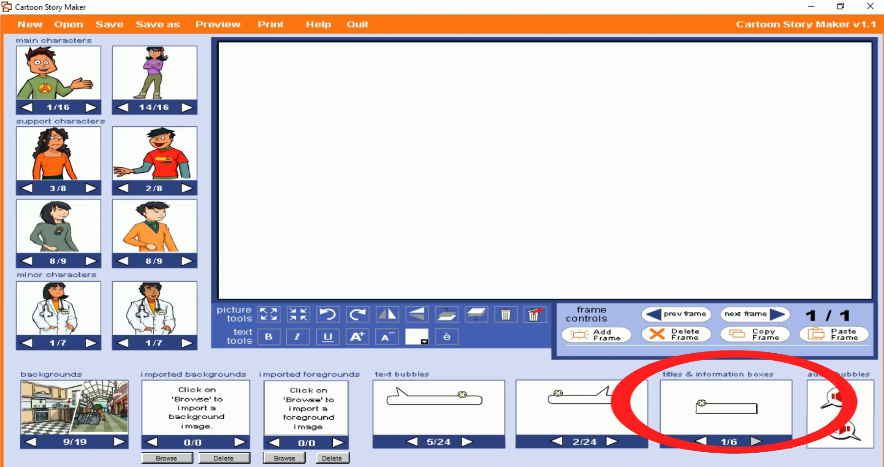
# Look through the titles and information boxes, and check the special character text tool.
pyautogui.click(756, 441)
pyautogui.click(702, 441)
pyautogui.click(702, 403)
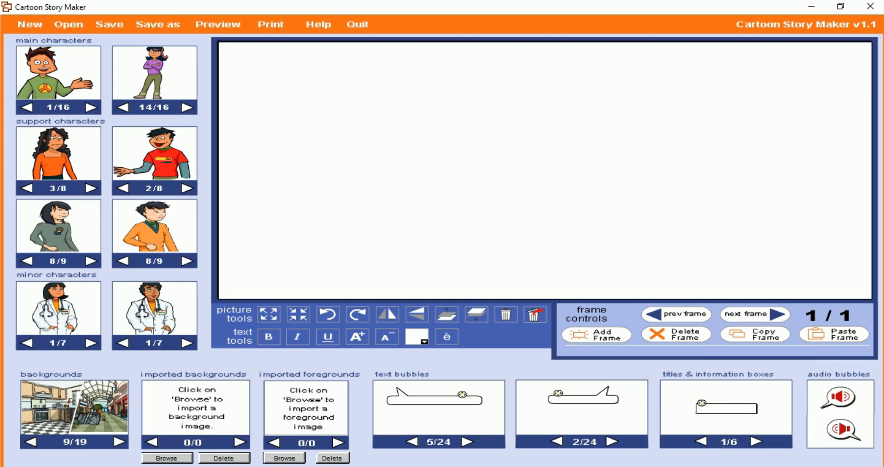
pyautogui.click(756, 441)
pyautogui.click(701, 442)
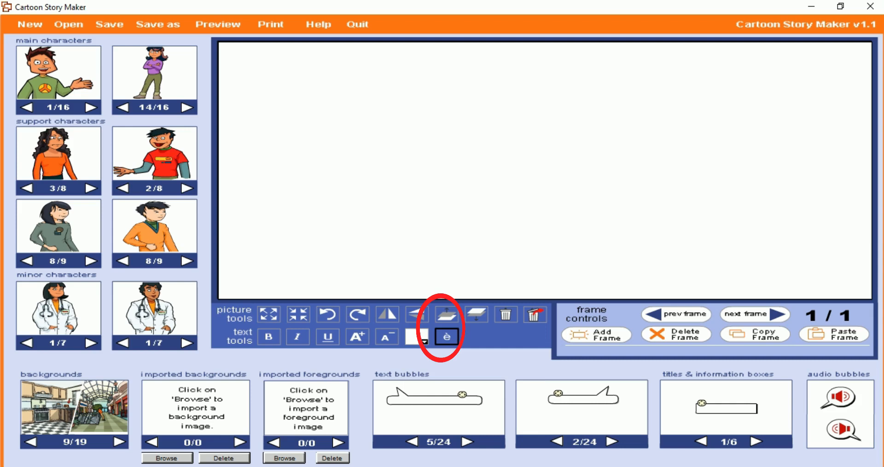
pyautogui.click(447, 336)
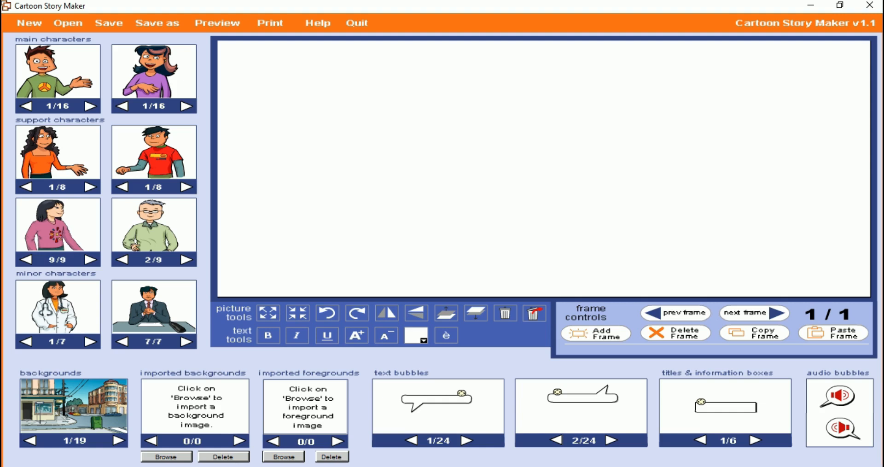
# Place the main boy character in the green shirt, pose 1/16, near the middle of the empty frame.
pyautogui.moveTo(54, 71); pyautogui.dragTo(42, 74)
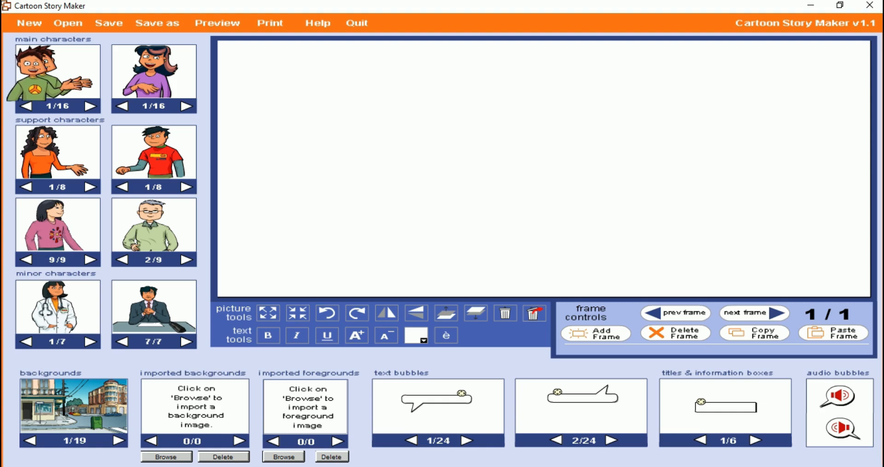
pyautogui.moveTo(54, 71); pyautogui.dragTo(463, 229)
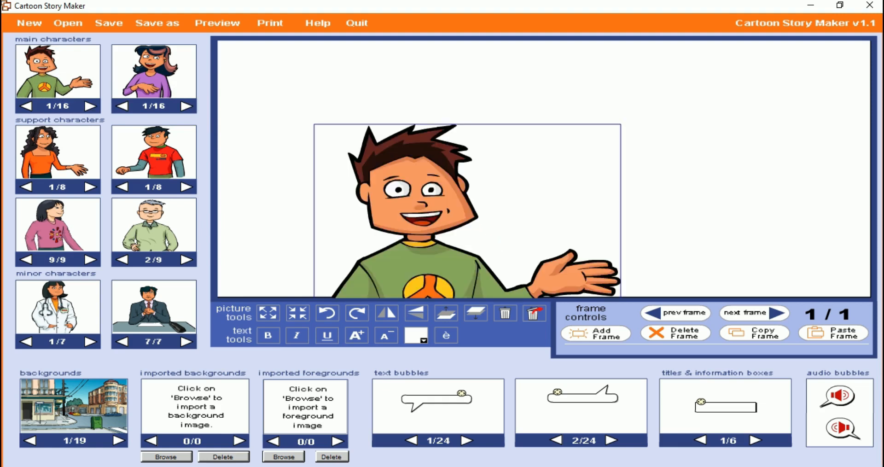
pyautogui.moveTo(502, 252); pyautogui.dragTo(500, 236)
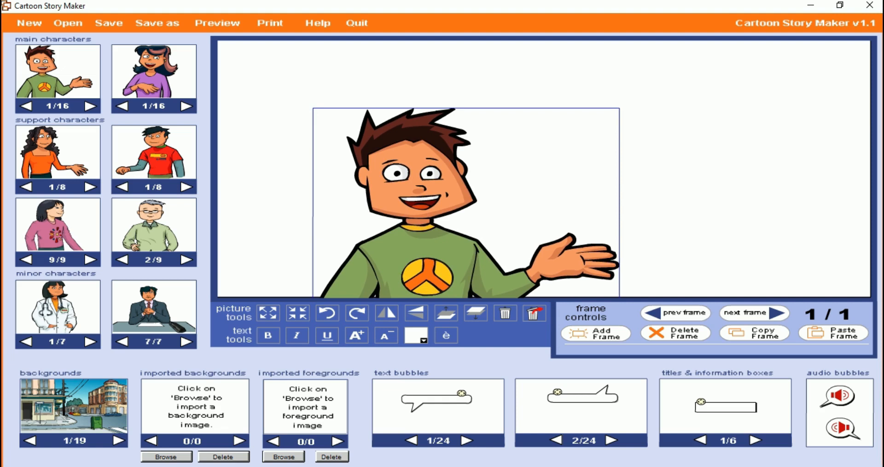
# Add the support character in the red shirt to the frame's right side and shift the green-shirt boy toward the left.
pyautogui.click(150, 66)
pyautogui.moveTo(150, 155); pyautogui.dragTo(703, 217)
pyautogui.moveTo(428, 230); pyautogui.dragTo(376, 213)
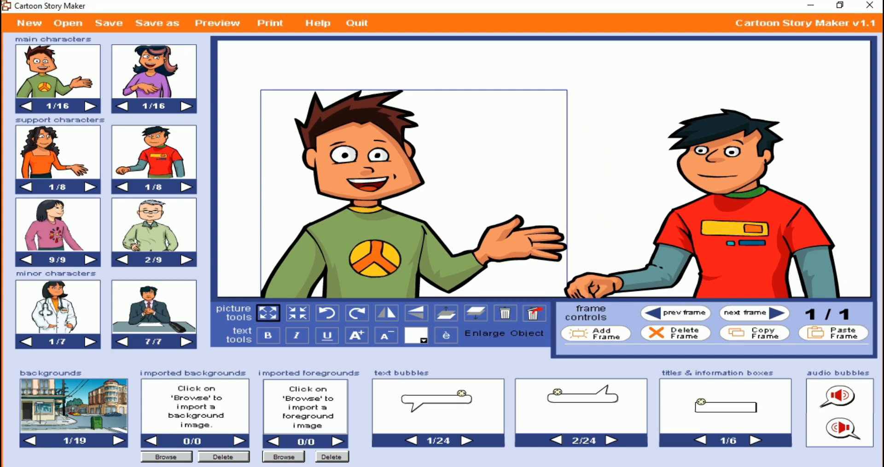
# Enlarge the green-shirt boy in the frame by several increments.
pyautogui.click(268, 313)
pyautogui.click(268, 313)
pyautogui.click(268, 313)
pyautogui.click(268, 313)
pyautogui.click(268, 314)
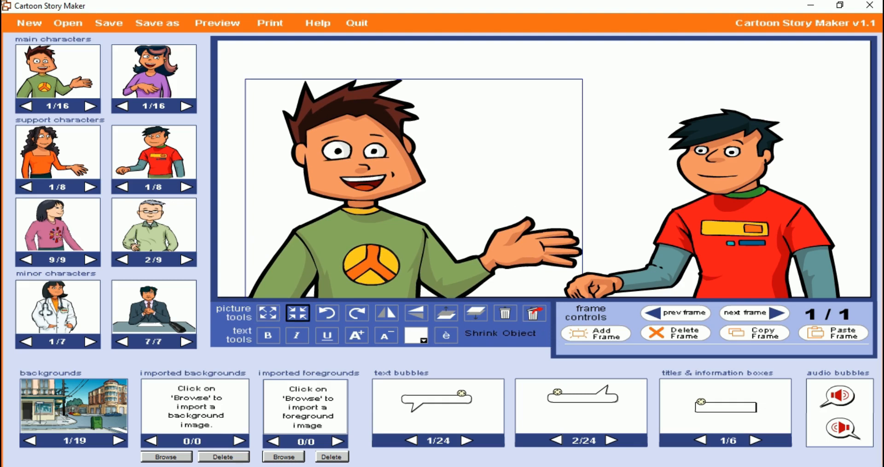
# Shrink the green-shirt boy to roughly a third of the frame's width.
pyautogui.click(297, 313)
pyautogui.click(297, 313)
pyautogui.click(297, 313)
pyautogui.click(298, 313)
pyautogui.click(297, 313)
pyautogui.click(297, 313)
pyautogui.click(297, 313)
pyautogui.click(297, 313)
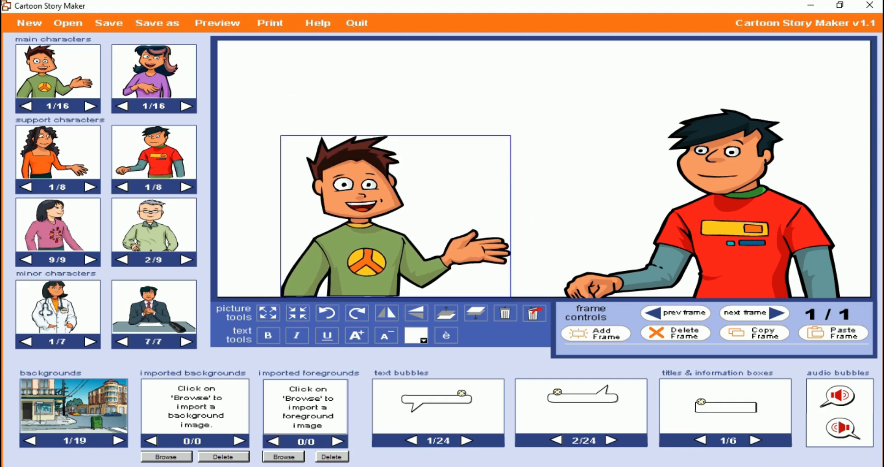
# Shrink the red-shirt character and reposition him at the frame's lower edge, closer to the green-shirt boy.
pyautogui.click(735, 230)
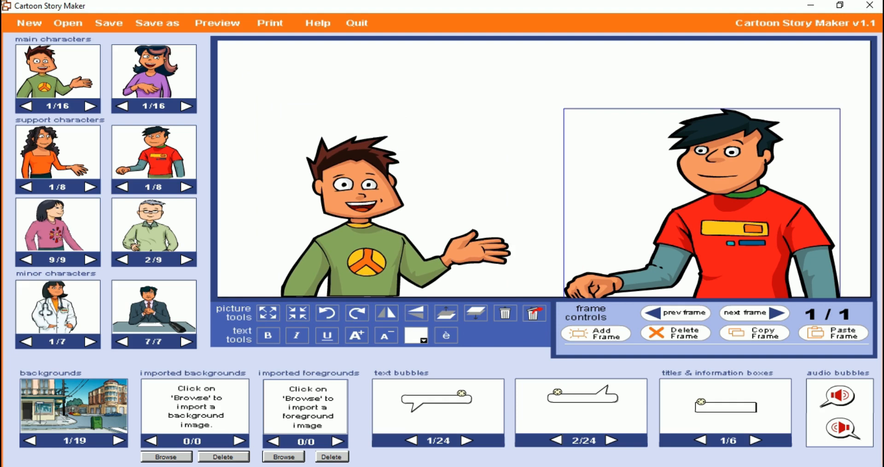
pyautogui.click(297, 314)
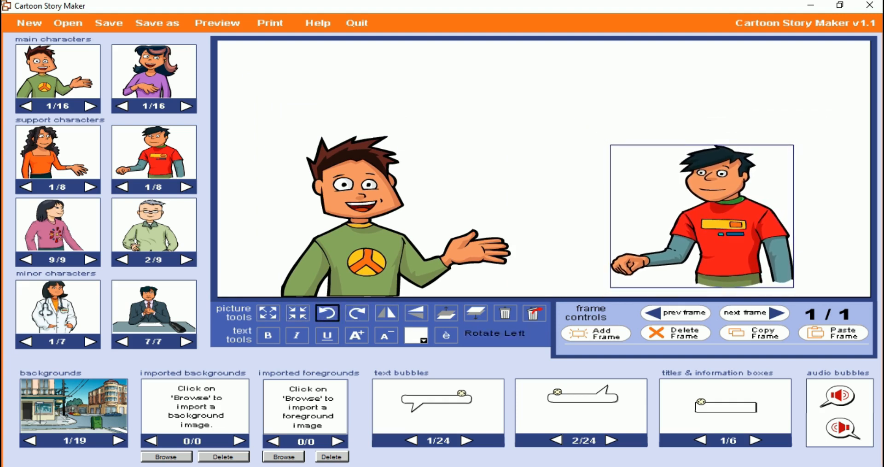
pyautogui.moveTo(719, 231); pyautogui.dragTo(685, 246)
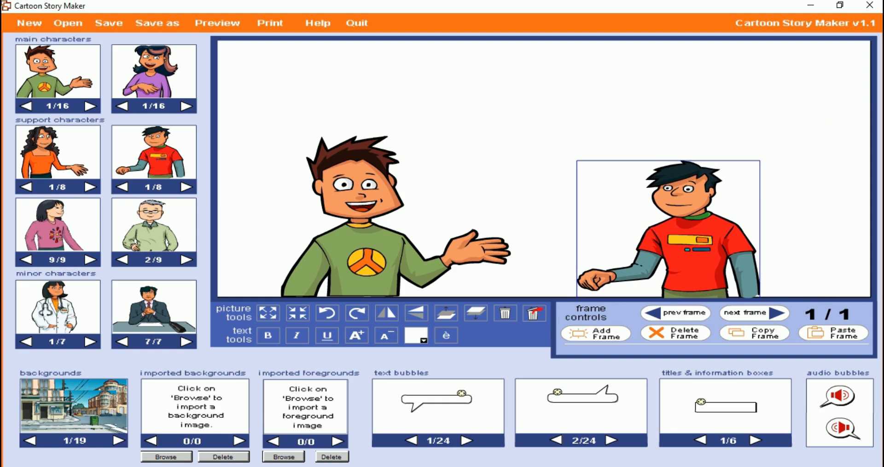
# Compare the first few built-in backgrounds and apply the street scene, background 1/19, behind the two characters.
pyautogui.click(119, 440)
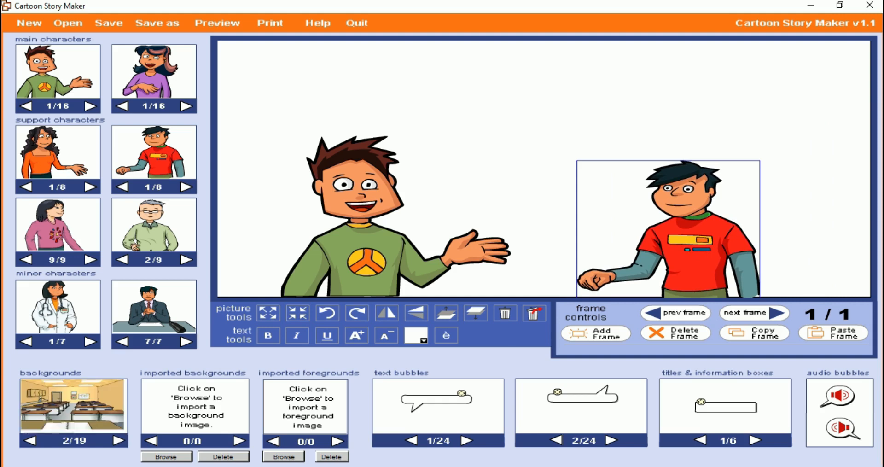
pyautogui.click(30, 440)
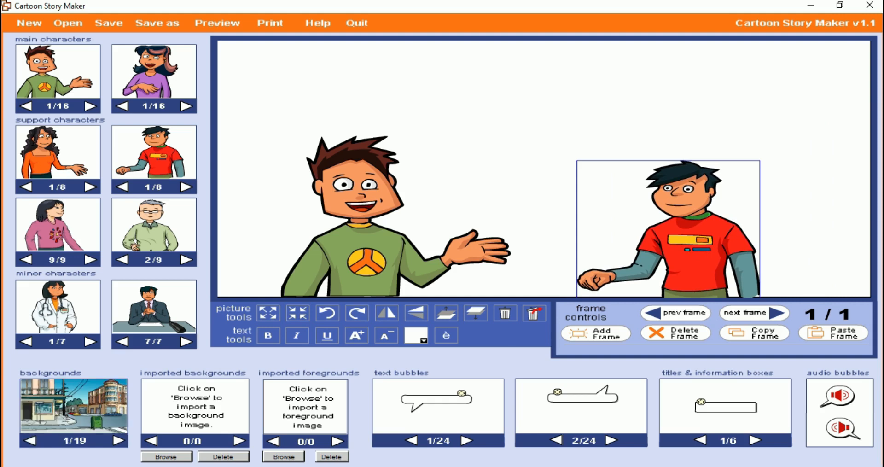
pyautogui.click(119, 440)
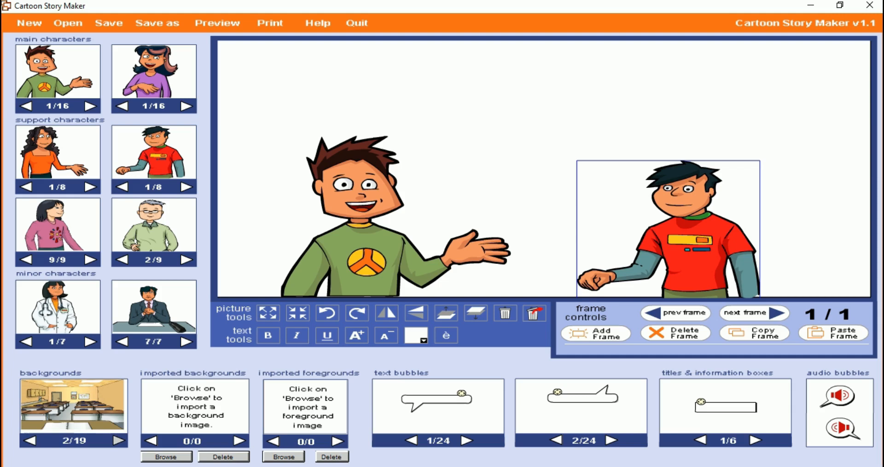
pyautogui.click(119, 440)
pyautogui.click(118, 440)
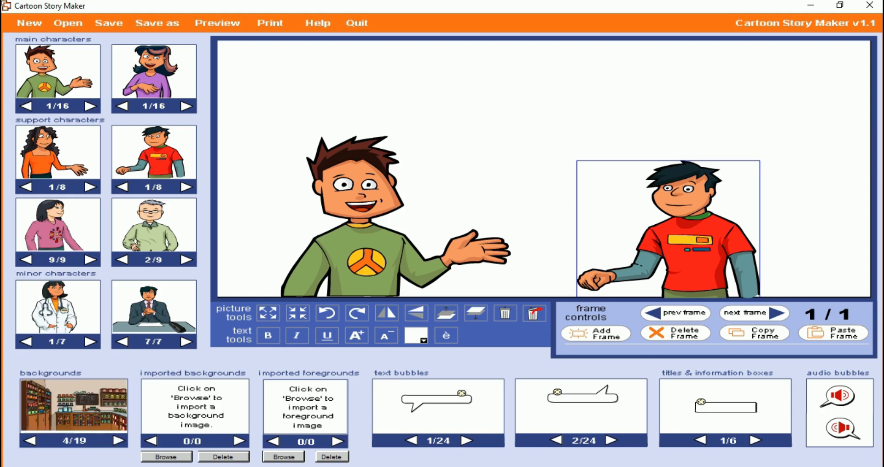
pyautogui.click(30, 440)
pyautogui.click(30, 440)
pyautogui.click(30, 441)
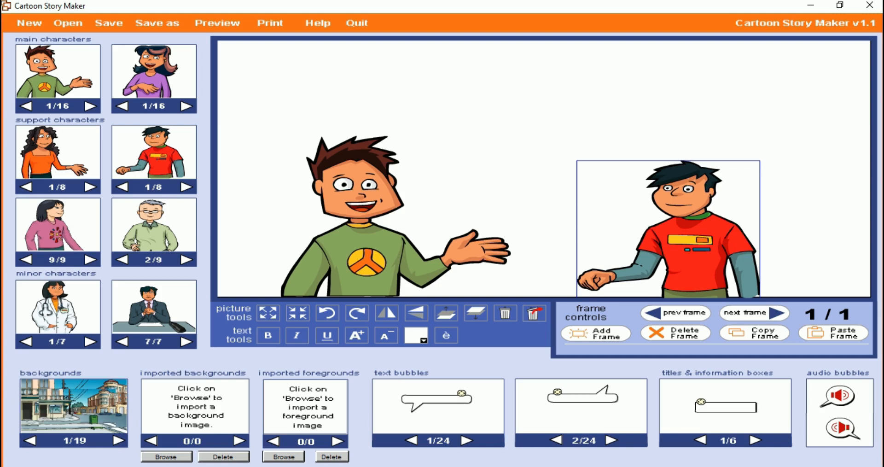
pyautogui.moveTo(74, 405); pyautogui.dragTo(574, 155)
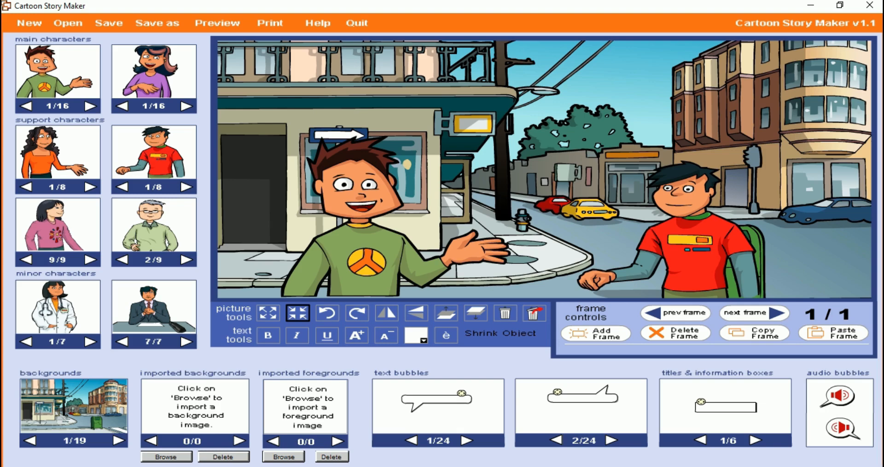
# Shrink the street background and enlarge it again until it fills the whole frame.
pyautogui.click(297, 313)
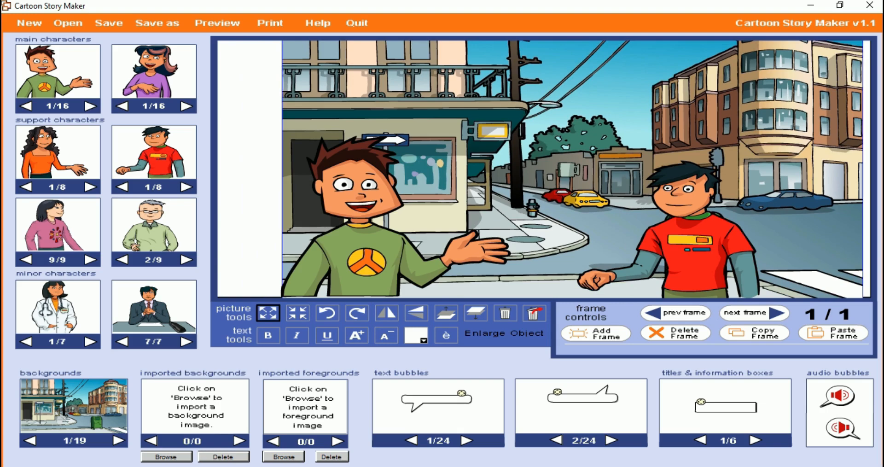
pyautogui.click(268, 313)
pyautogui.click(268, 312)
pyautogui.click(268, 312)
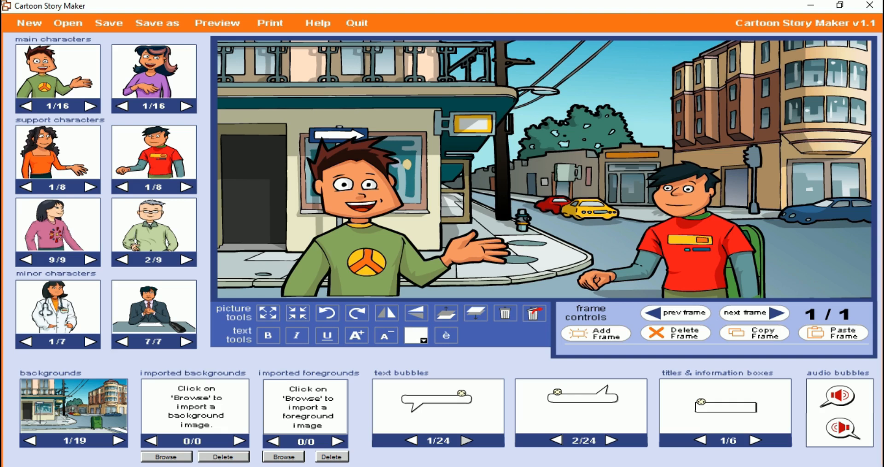
# Choose text bubble 10/24 with the left-hand tail and place it above the green-shirt boy, its tail pointing at his head.
pyautogui.click(467, 441)
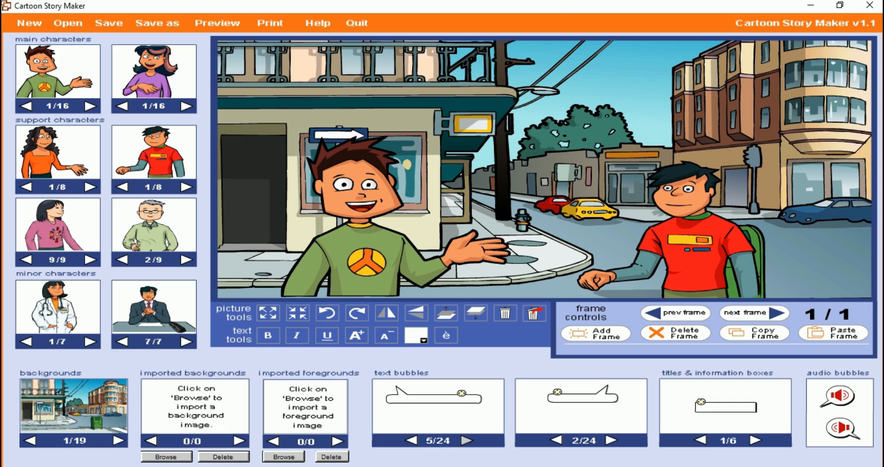
pyautogui.click(466, 440)
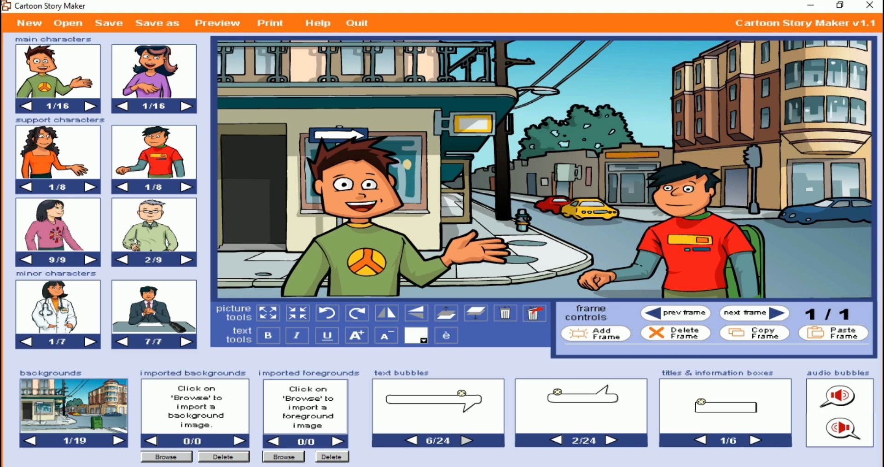
pyautogui.click(467, 440)
pyautogui.click(467, 441)
pyautogui.click(467, 440)
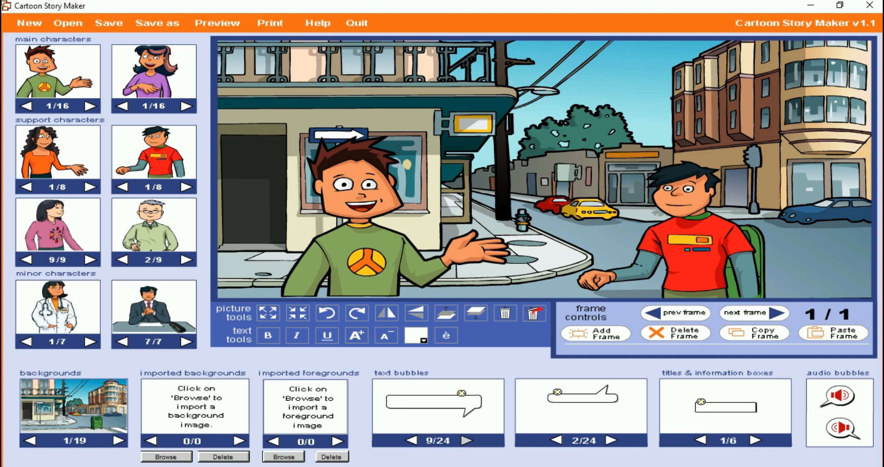
pyautogui.click(467, 440)
pyautogui.moveTo(434, 401); pyautogui.dragTo(435, 388)
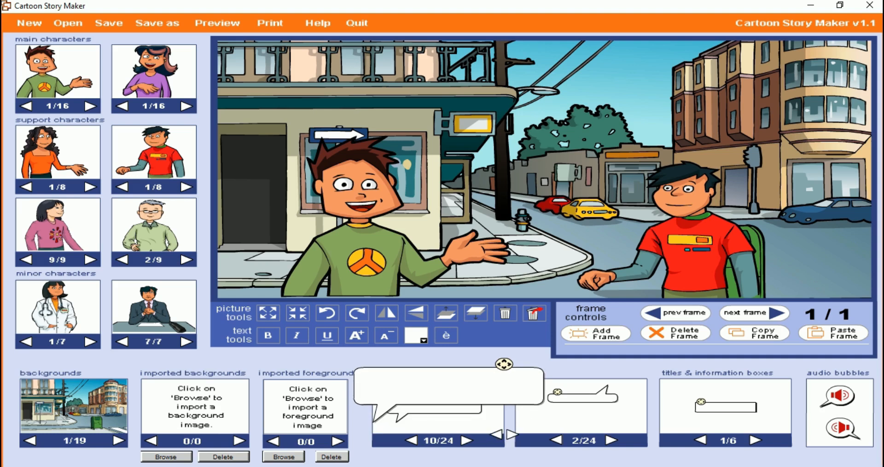
pyautogui.moveTo(504, 364); pyautogui.dragTo(535, 95)
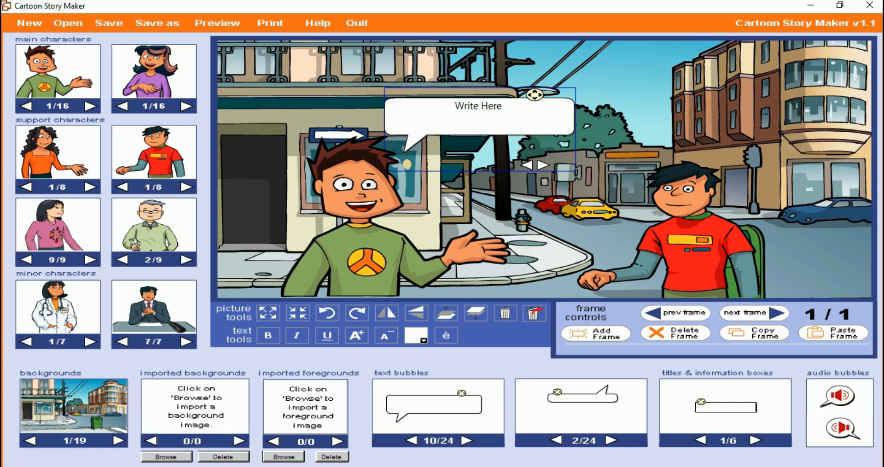
# Place text bubble 10/24 with the right-hand tail in the frame's upper right and move the red-shirt character beneath its tail.
pyautogui.moveTo(581, 405); pyautogui.dragTo(612, 310)
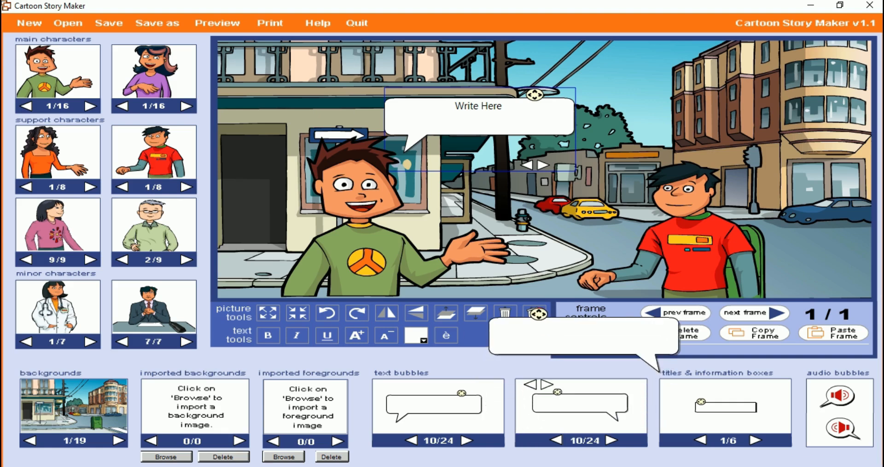
pyautogui.moveTo(553, 280); pyautogui.dragTo(638, 86)
pyautogui.moveTo(695, 244); pyautogui.dragTo(764, 237)
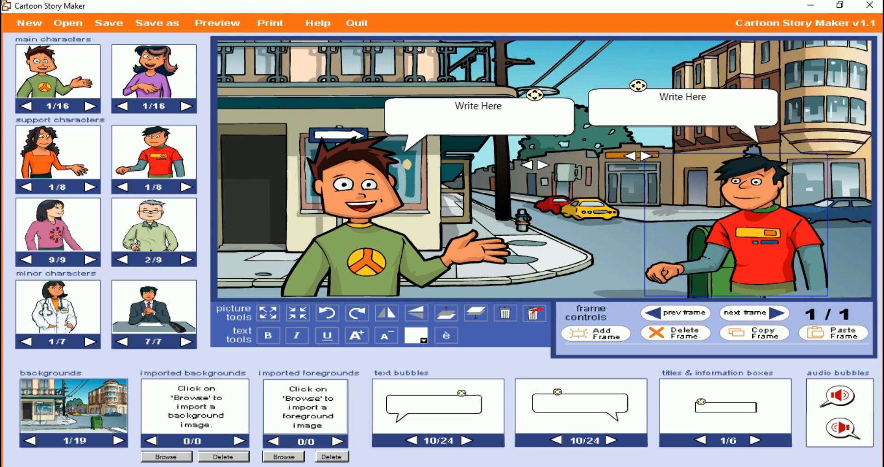
# Replace the placeholder text in the green-shirt boy's bubble with "Hi! How are you?".
pyautogui.click(502, 105)
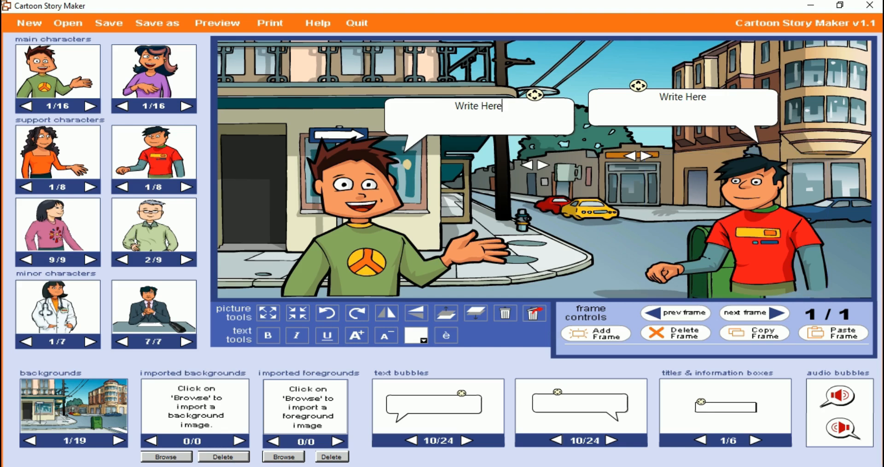
pyautogui.hotkey('shift', 'Left')
pyautogui.hotkey('shift', 'Left')
pyautogui.hotkey('shift', 'Left')
pyautogui.hotkey('shift', 'Left')
pyautogui.hotkey('shift', 'Left')
pyautogui.hotkey('shift', 'Left')
pyautogui.hotkey('shift', 'Left')
pyautogui.hotkey('shift', 'Left')
pyautogui.hotkey('shift', 'Left')
pyautogui.hotkey('shift', 'Left')
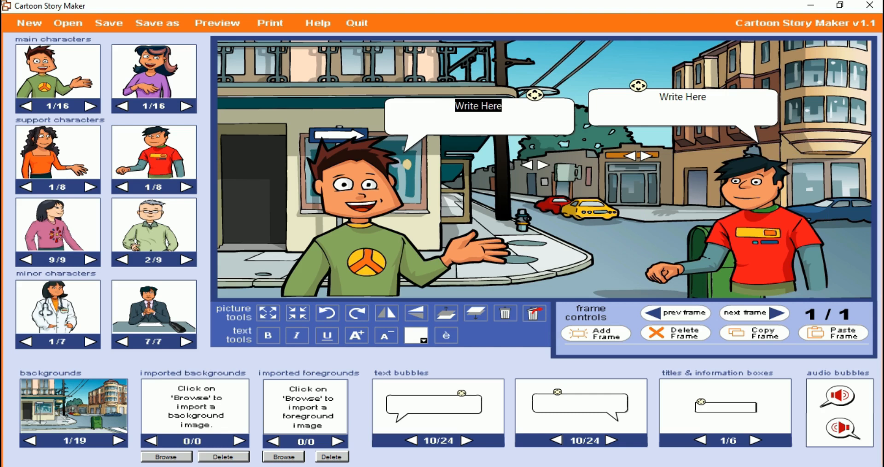
pyautogui.write('Hi! H')
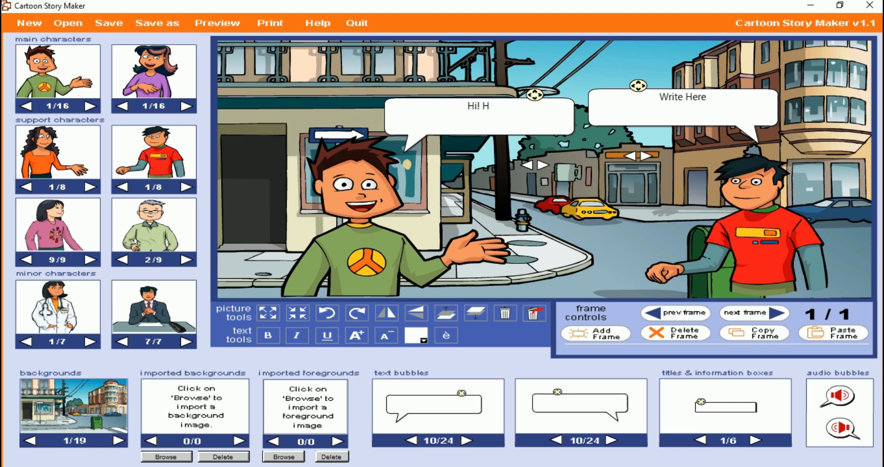
pyautogui.write('ow are you?')
# Replace the placeholder text in the red-shirt character's bubble with "Fine! Thank You.".
pyautogui.click(706, 96)
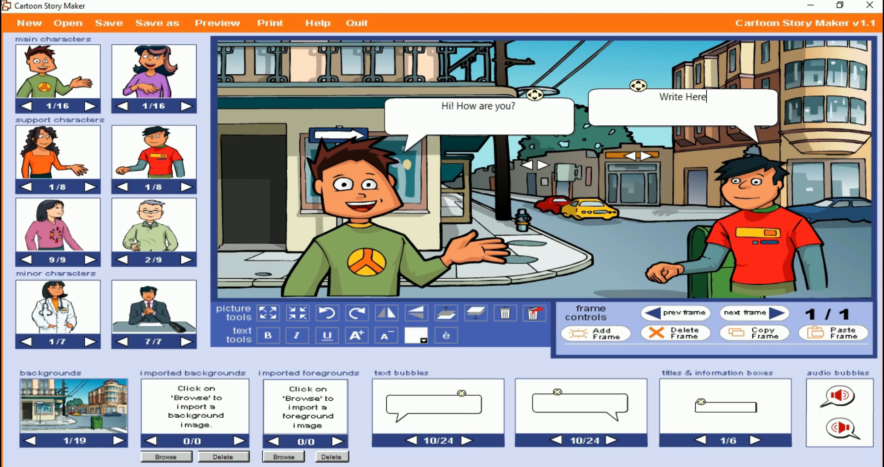
pyautogui.moveTo(707, 97); pyautogui.dragTo(659, 97)
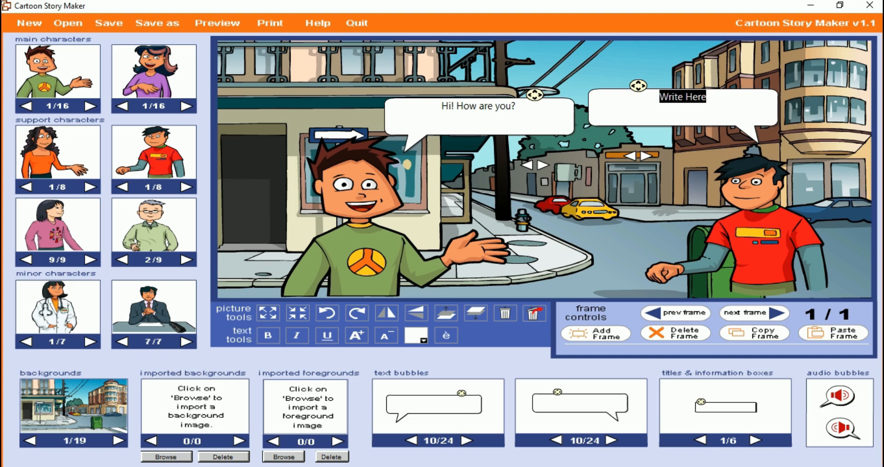
pyautogui.write('Fine! Thank You.')
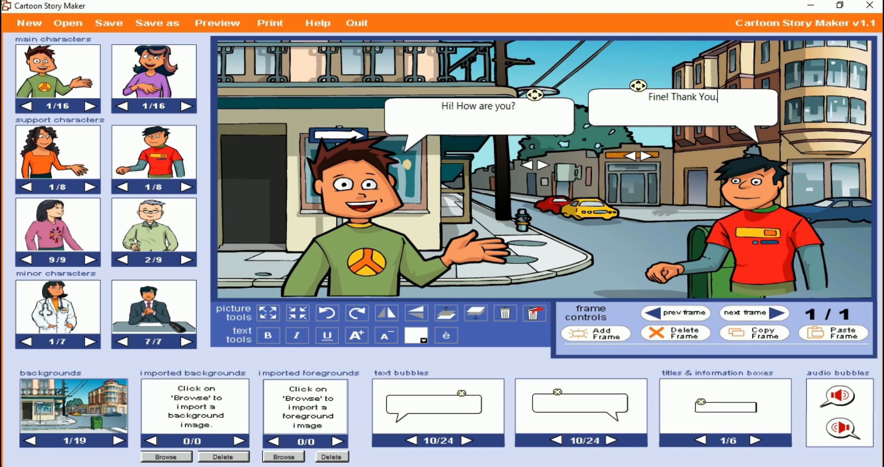
# Place one audio bubble beside the green-shirt boy's head and the opposite-facing one beside the red-shirt character's head.
pyautogui.moveTo(839, 395); pyautogui.dragTo(452, 175)
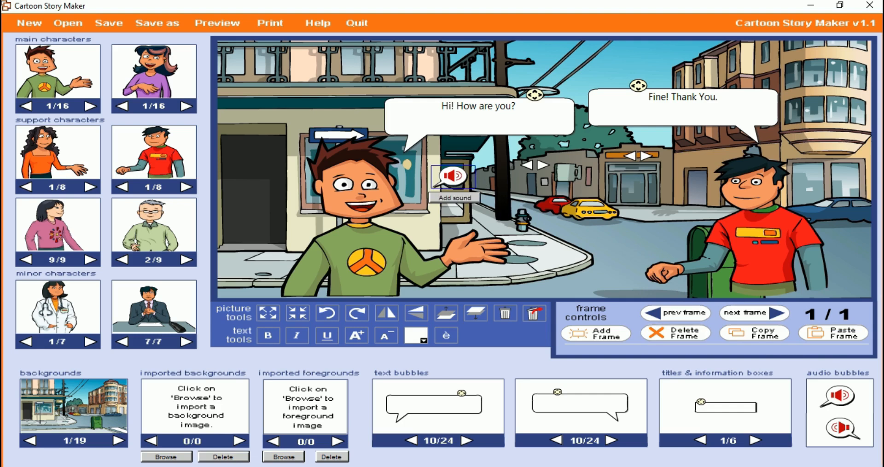
pyautogui.moveTo(842, 427); pyautogui.dragTo(678, 185)
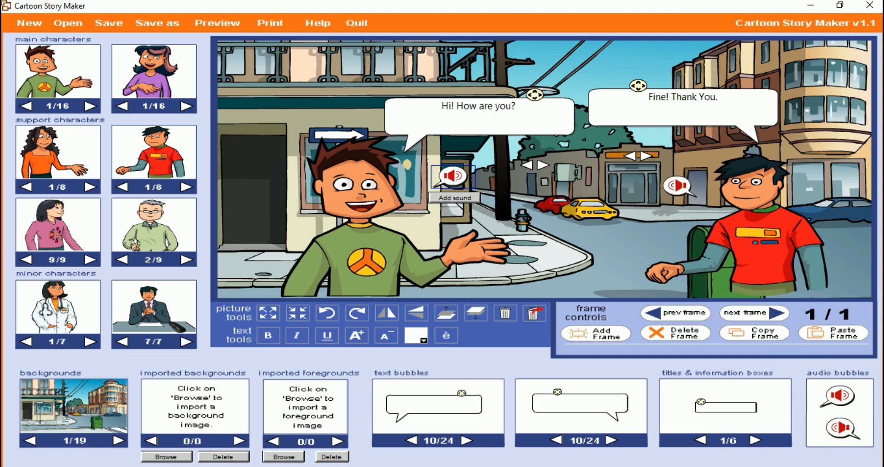
pyautogui.moveTo(679, 185); pyautogui.dragTo(680, 186)
pyautogui.click(678, 186)
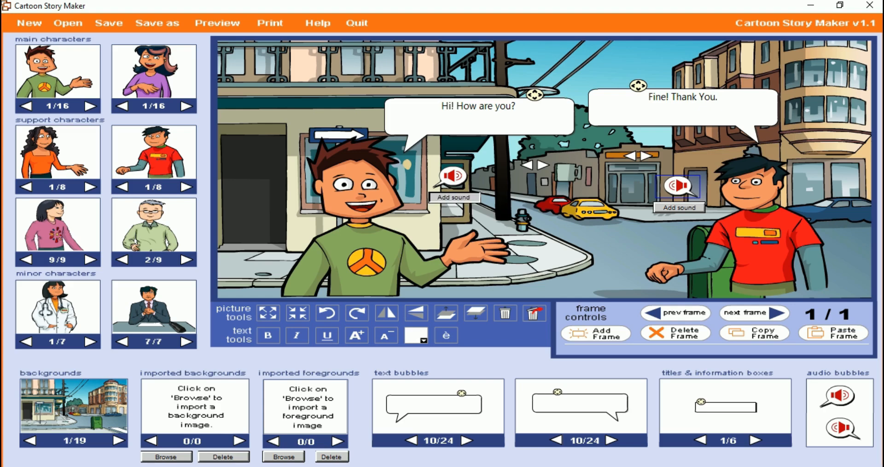
# Add a new recording to the green-shirt boy's audio bubble, and record and save another for the red-shirt character's.
pyautogui.click(455, 198)
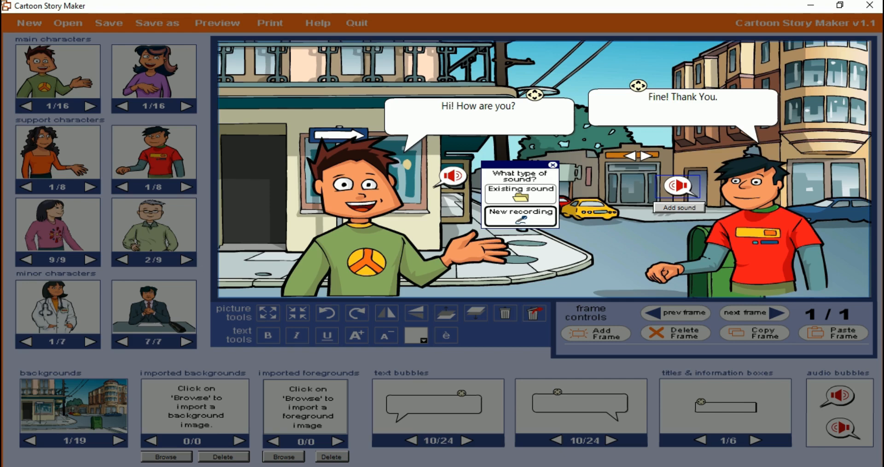
pyautogui.click(521, 216)
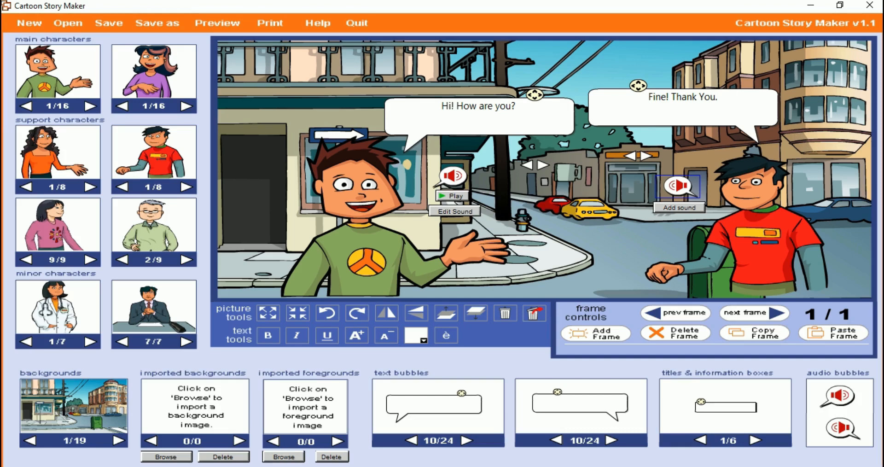
pyautogui.click(680, 207)
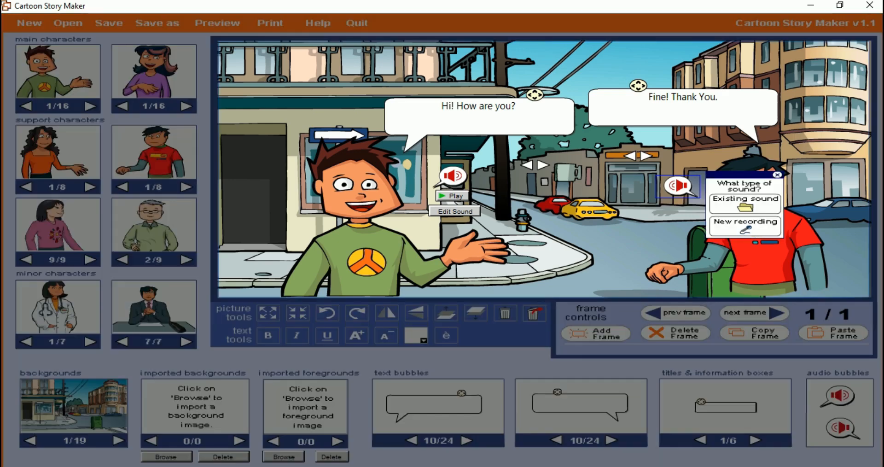
pyautogui.click(746, 225)
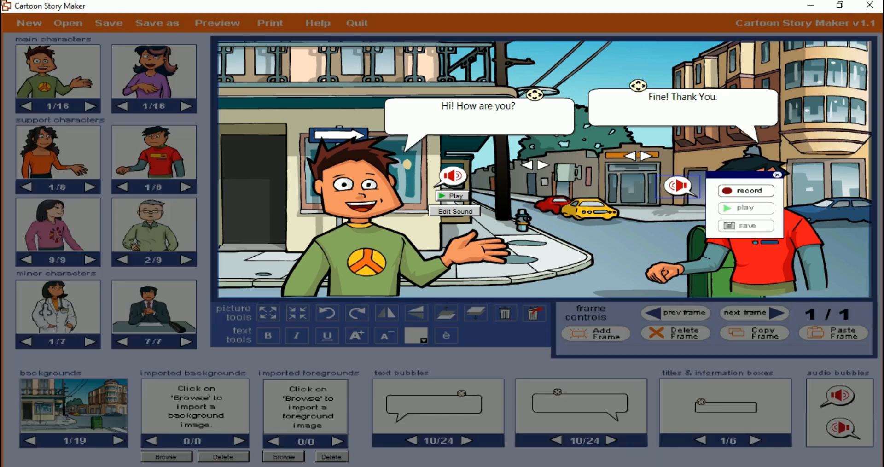
pyautogui.click(746, 190)
pyautogui.click(746, 191)
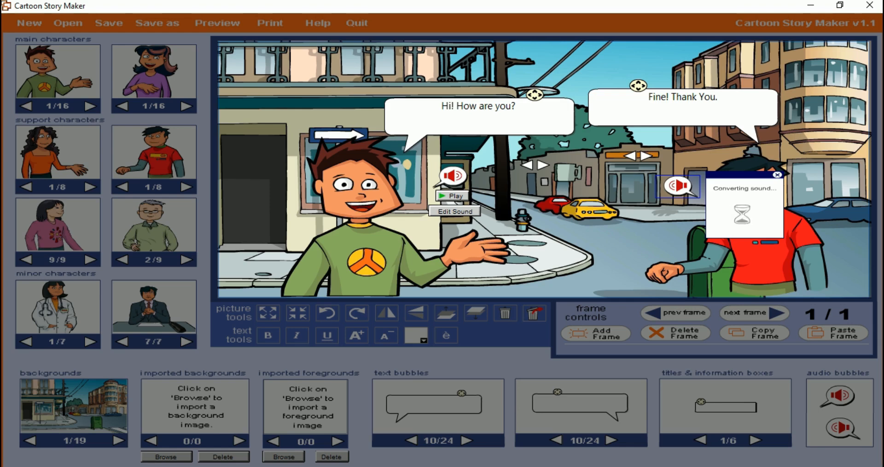
pyautogui.click(746, 226)
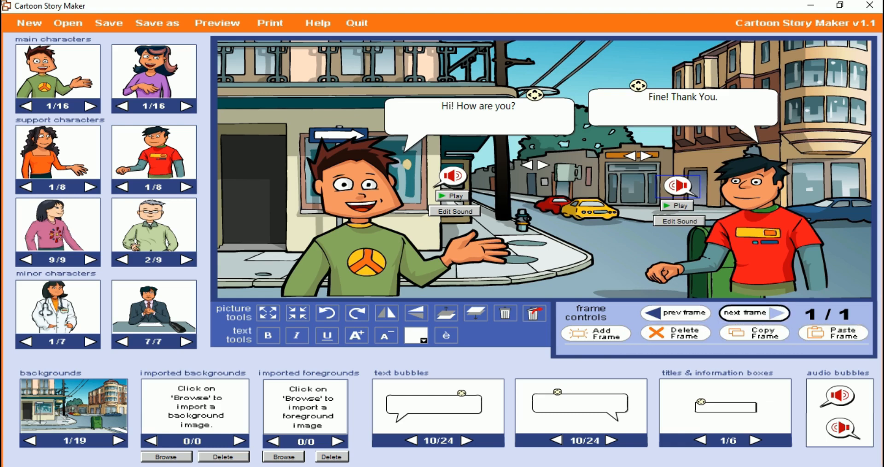
# Add a second frame and place the green-shirt boy at its centre-left and the red-shirt character to his right.
pyautogui.click(754, 313)
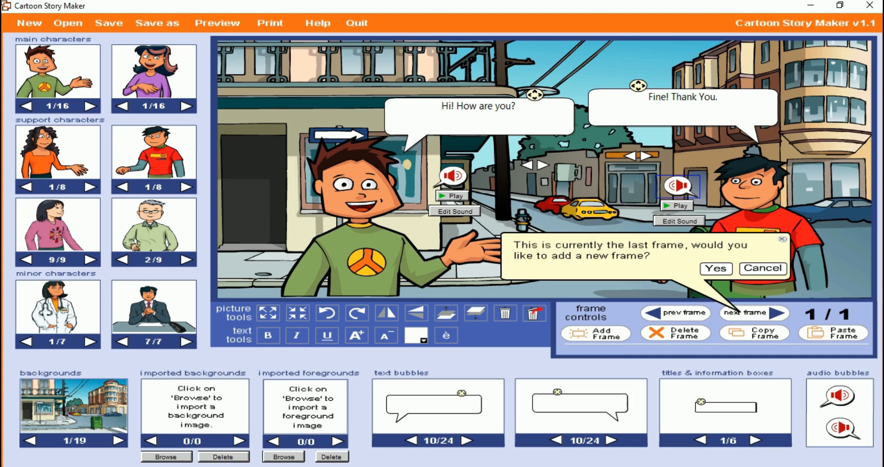
pyautogui.click(716, 268)
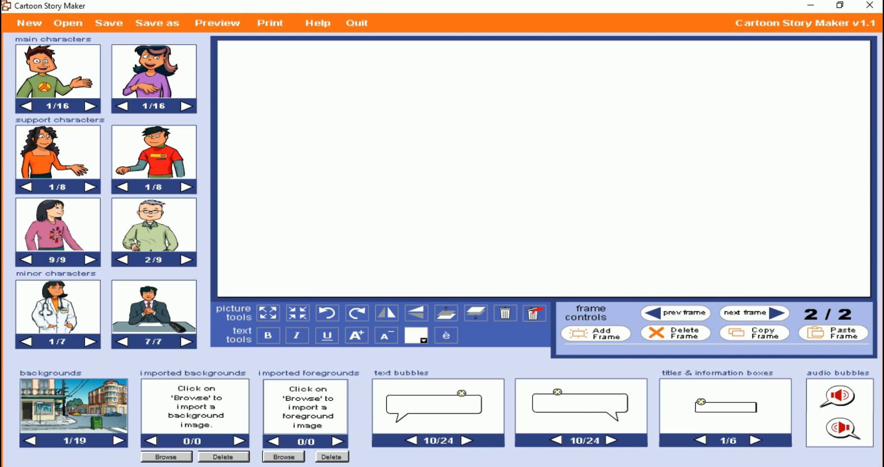
pyautogui.moveTo(54, 72); pyautogui.dragTo(453, 227)
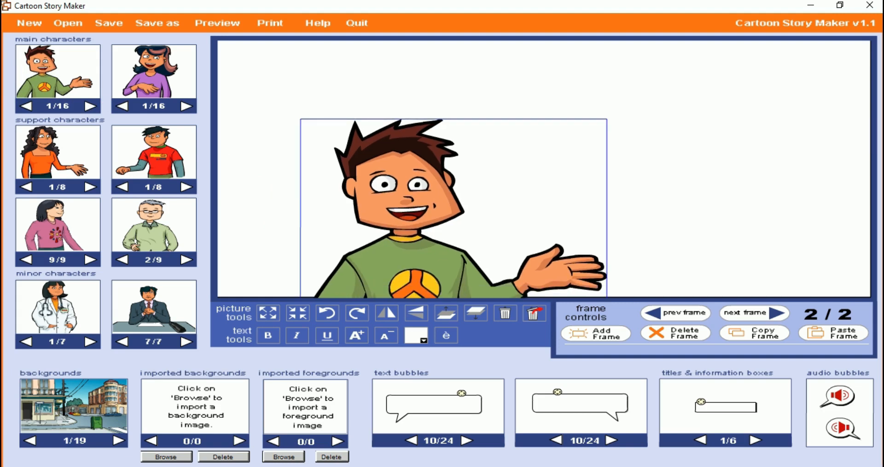
pyautogui.moveTo(150, 152); pyautogui.dragTo(686, 211)
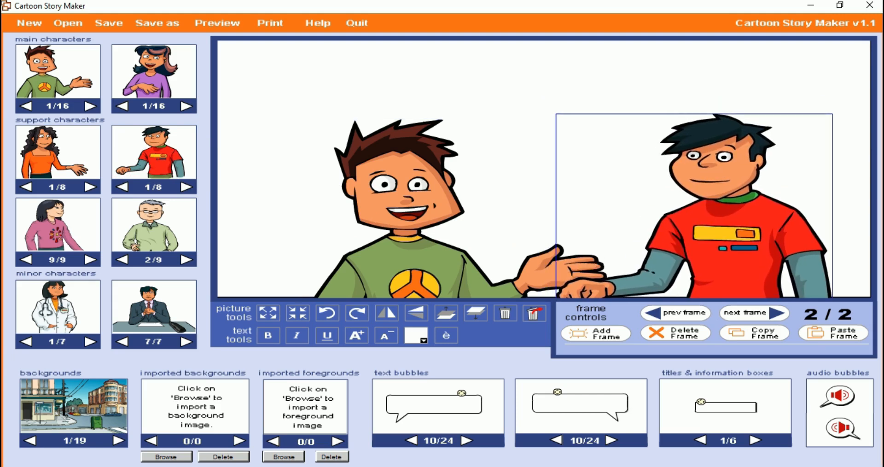
# Browse the built-in backgrounds and apply the station waiting hall, background 7/19, behind the two characters in frame 2.
pyautogui.click(118, 440)
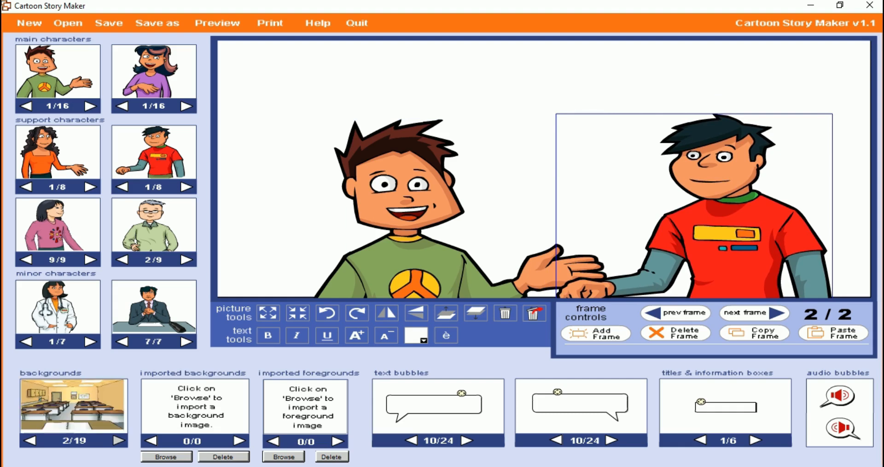
pyautogui.click(119, 441)
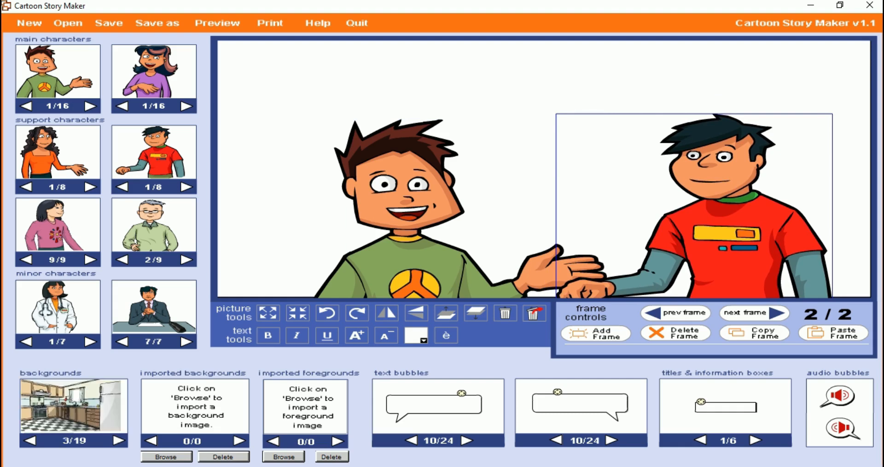
pyautogui.click(119, 440)
pyautogui.click(119, 440)
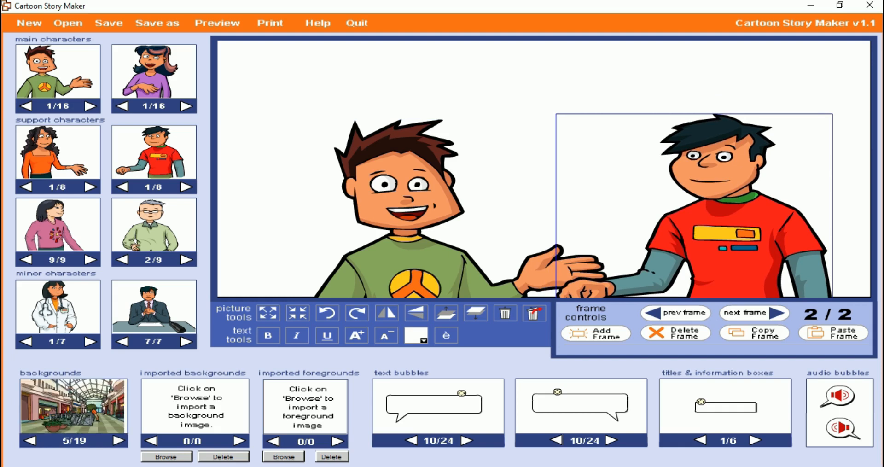
pyautogui.click(119, 440)
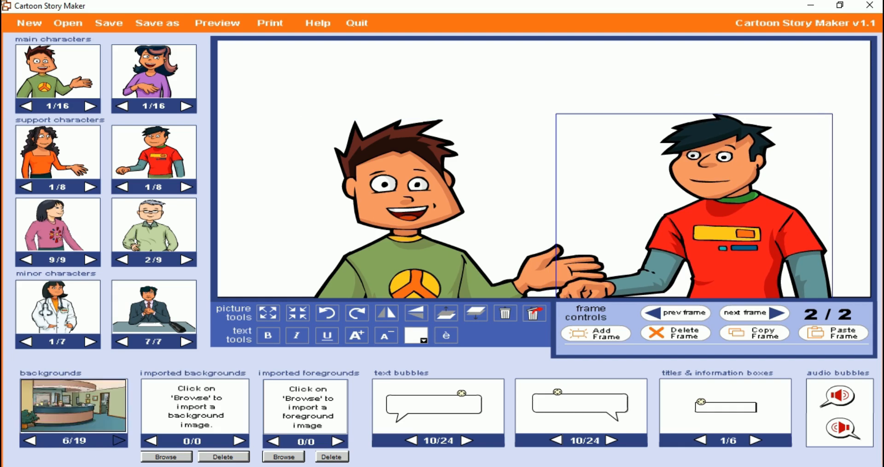
pyautogui.click(119, 440)
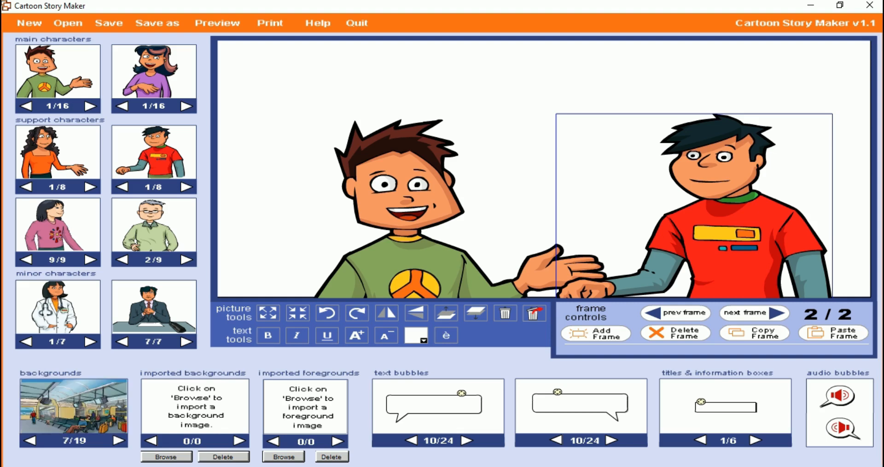
pyautogui.moveTo(74, 410); pyautogui.dragTo(525, 156)
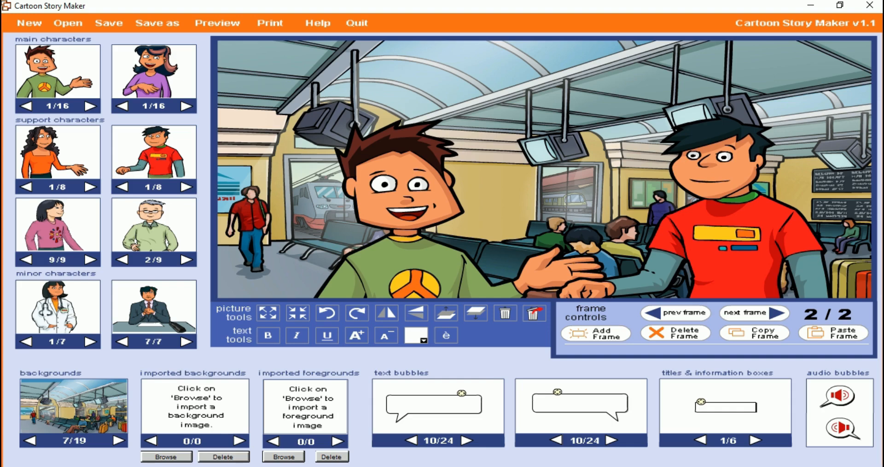
# Place a text bubble above each character in frame 2 and two opposite-facing audio bubbles between their heads.
pyautogui.moveTo(462, 392); pyautogui.dragTo(487, 377)
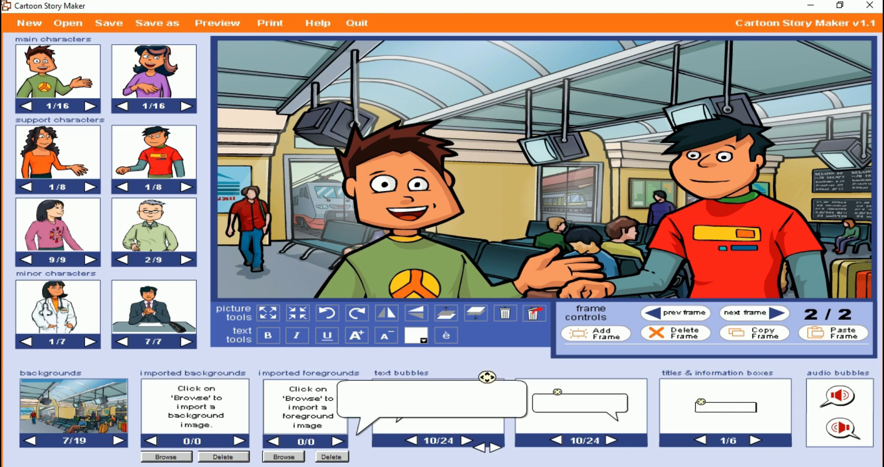
pyautogui.moveTo(487, 376); pyautogui.dragTo(571, 117)
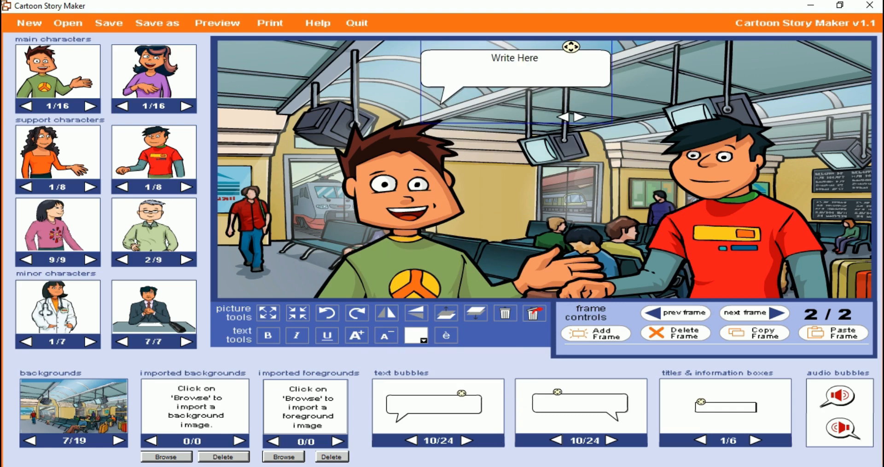
pyautogui.moveTo(558, 392); pyautogui.dragTo(676, 52)
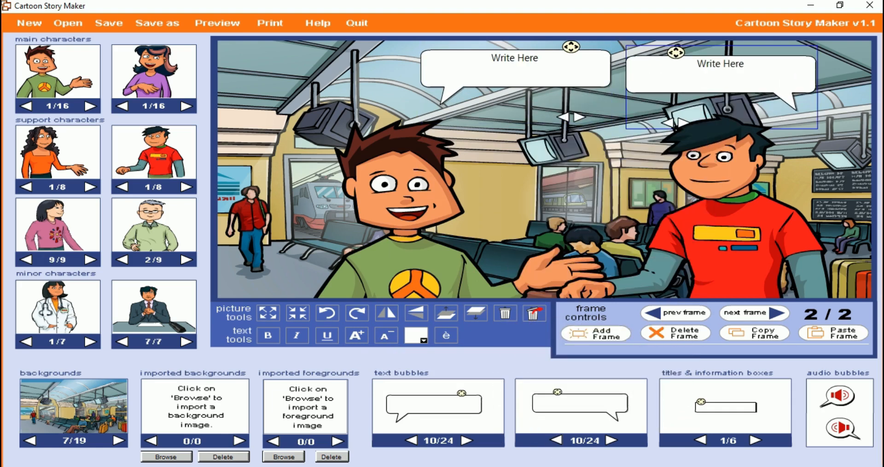
pyautogui.moveTo(839, 395); pyautogui.dragTo(501, 143)
pyautogui.moveTo(843, 431); pyautogui.dragTo(598, 162)
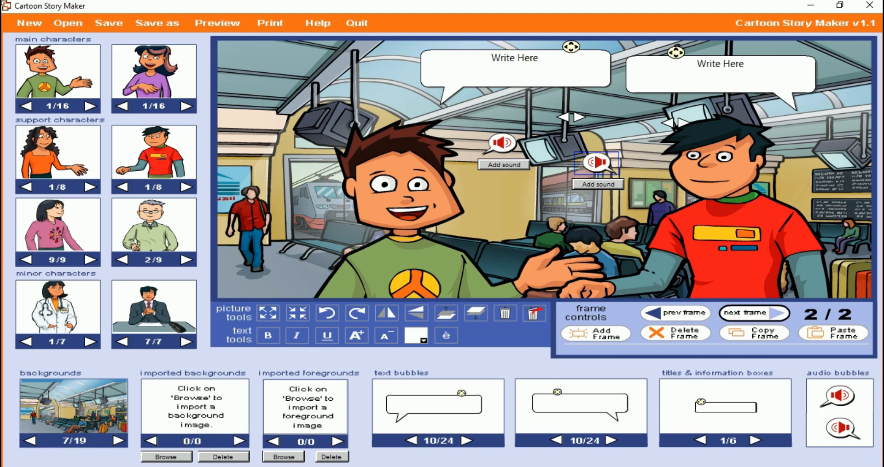
# Add a third frame and import the Slide4 image from the Comics LR folder as its background.
pyautogui.click(746, 313)
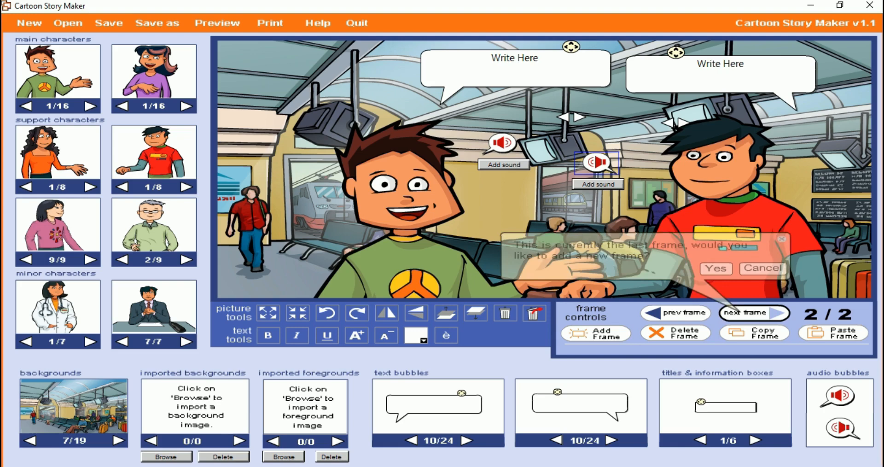
pyautogui.click(716, 268)
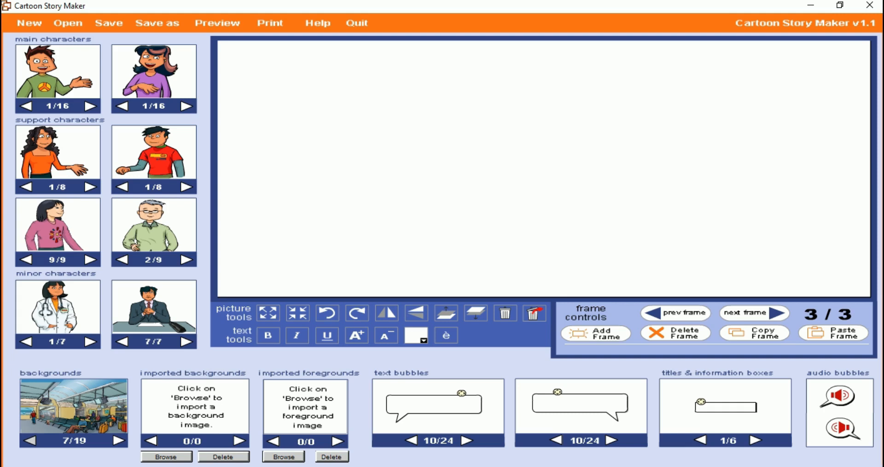
pyautogui.click(165, 457)
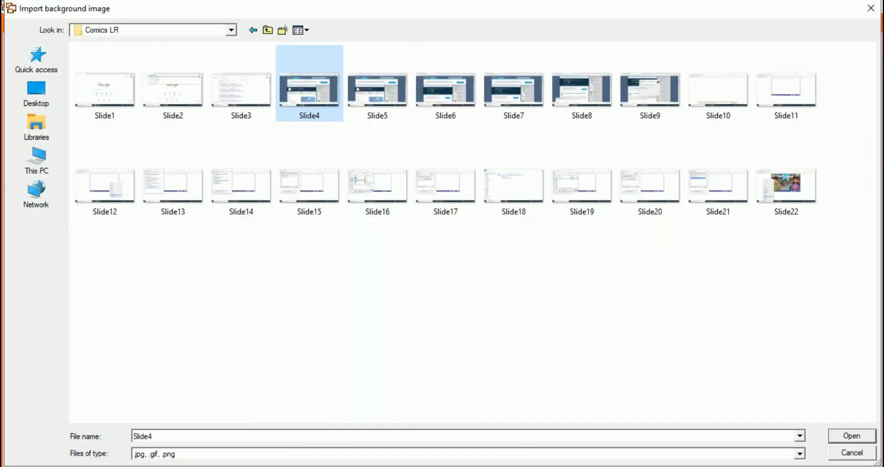
pyautogui.press('Return')
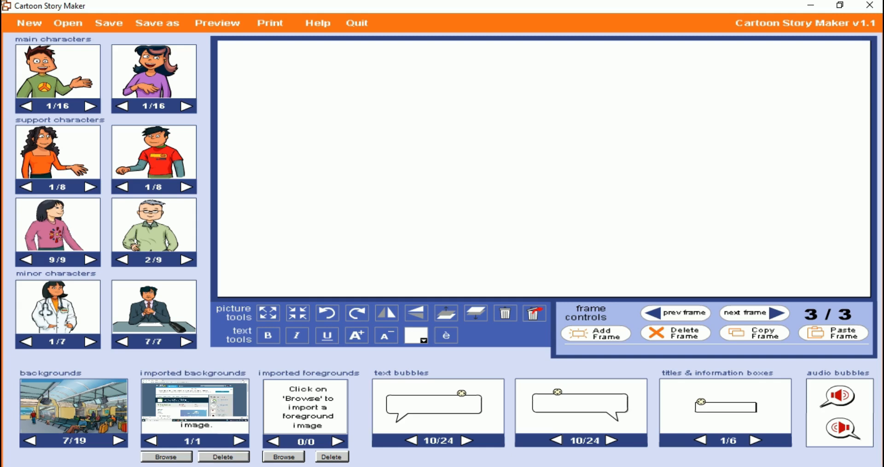
pyautogui.moveTo(195, 401); pyautogui.dragTo(399, 182)
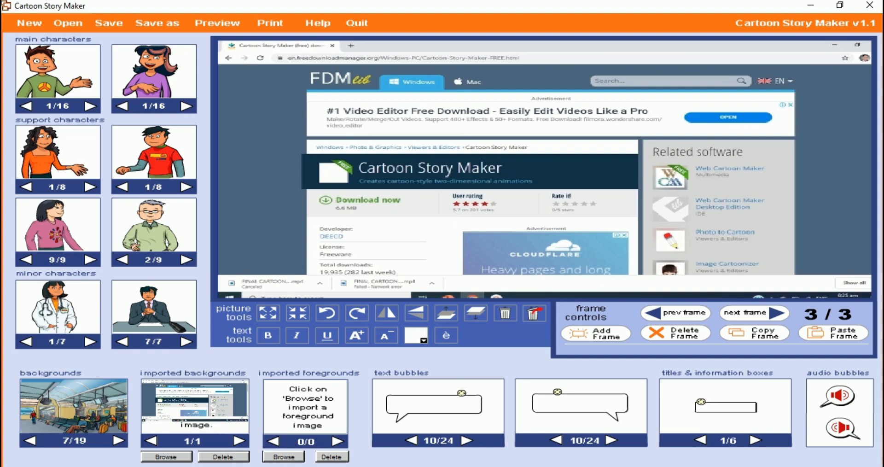
# Import the Slide14 image from the Comics LR folder as a foreground image.
pyautogui.moveTo(302, 466)
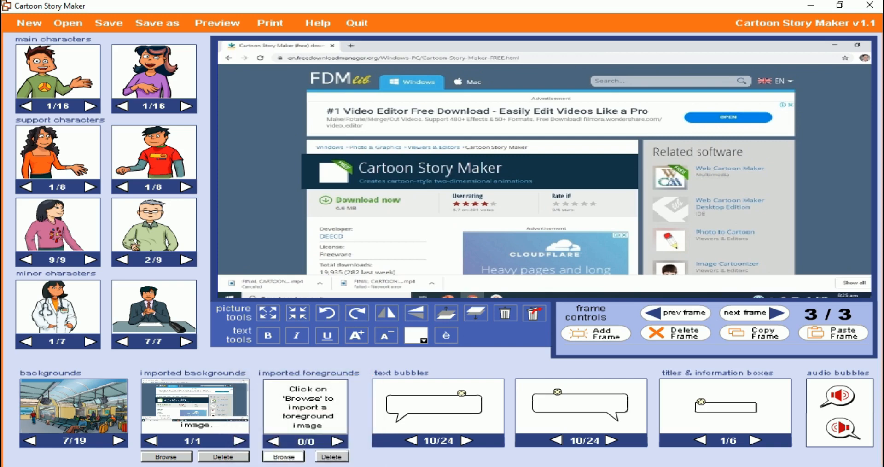
pyautogui.click(283, 457)
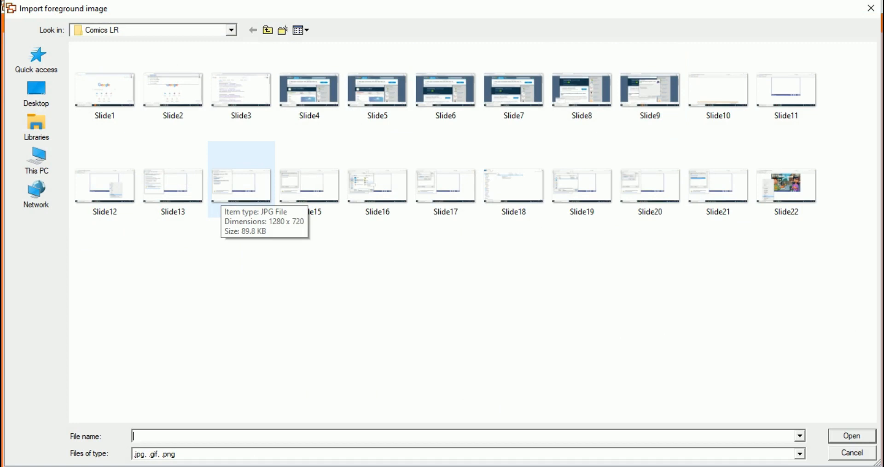
pyautogui.click(226, 196)
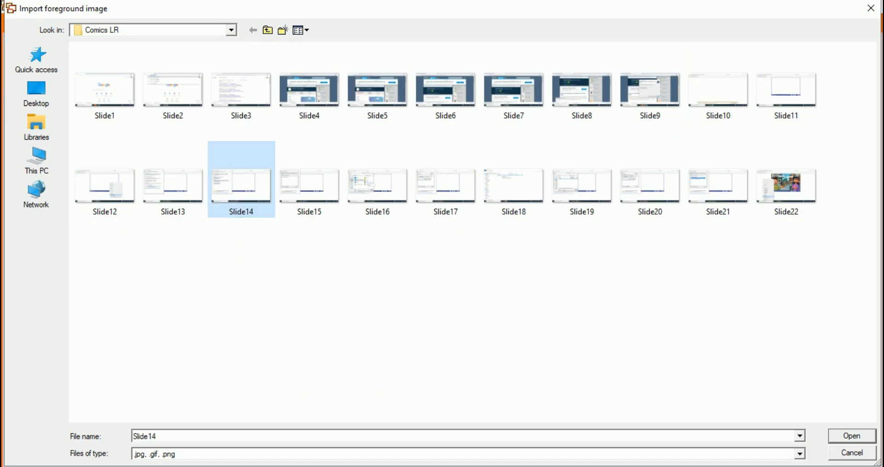
pyautogui.click(852, 435)
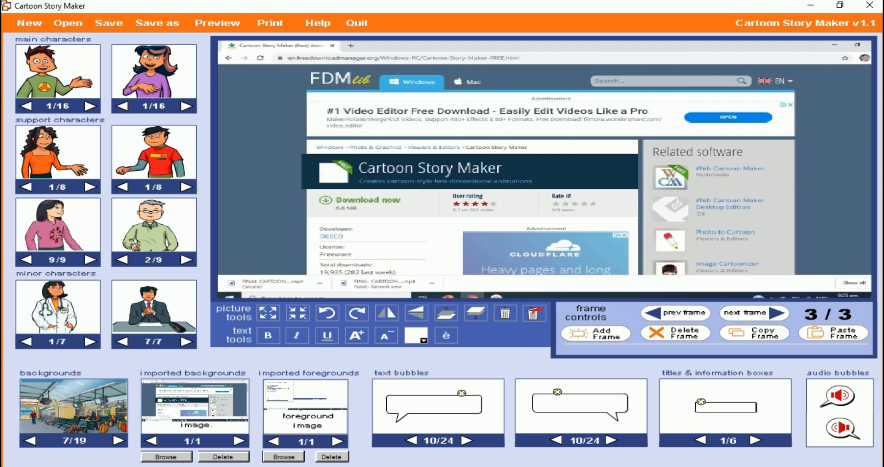
# Add a fourth frame and place the imported Slide14 foreground in it, positioned so it fills the frame.
pyautogui.click(754, 313)
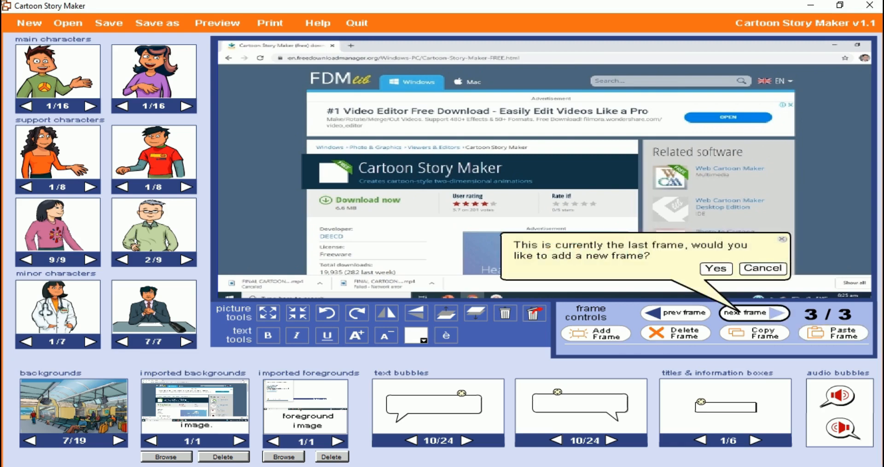
pyautogui.click(716, 268)
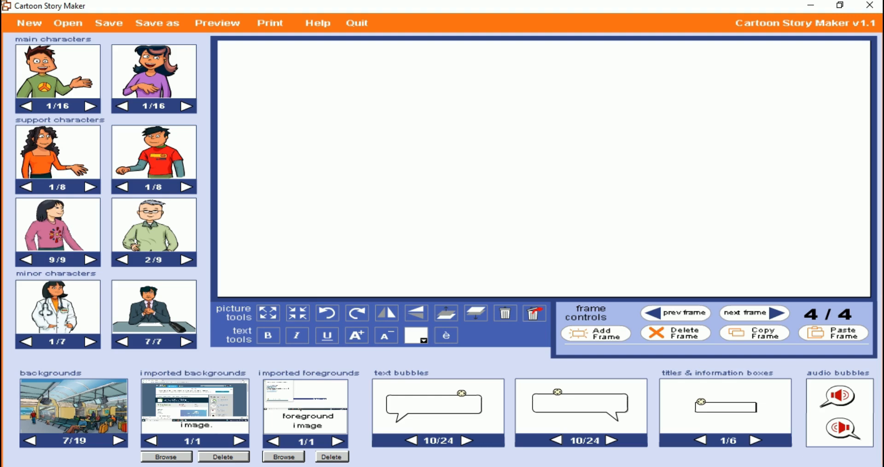
pyautogui.moveTo(305, 405); pyautogui.dragTo(415, 176)
pyautogui.moveTo(643, 238); pyautogui.dragTo(437, 92)
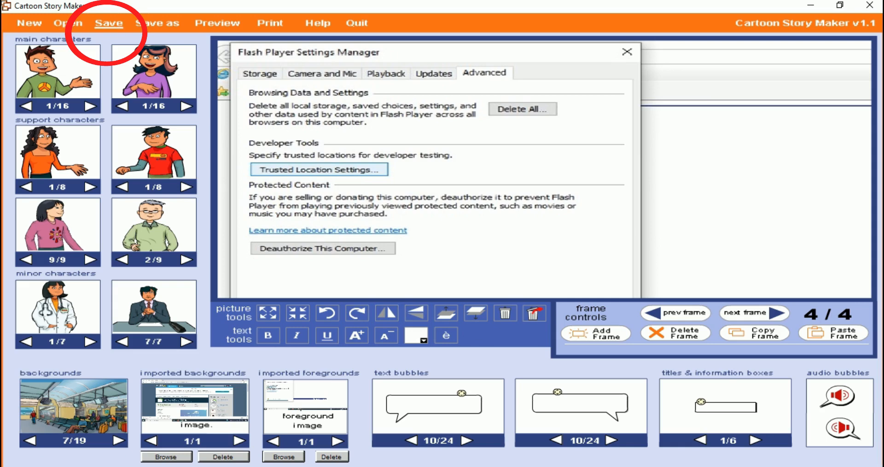
# Start saving the cartoon story and replace the default file name with CSM.
pyautogui.click(109, 23)
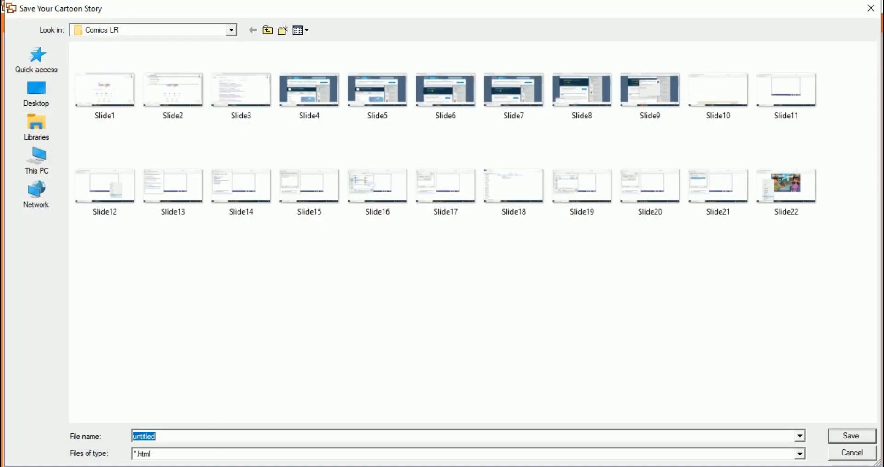
pyautogui.click(156, 436)
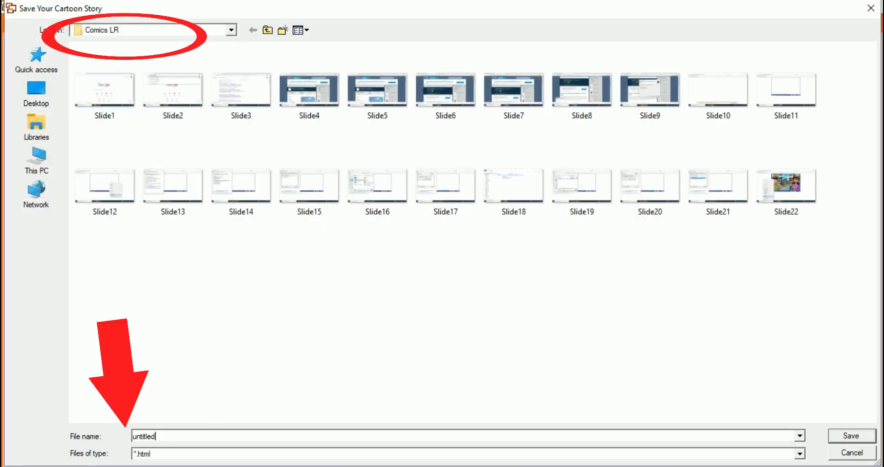
pyautogui.press('BackSpace')
pyautogui.press('BackSpace')
pyautogui.press('BackSpace')
pyautogui.press('BackSpace')
pyautogui.press('BackSpace')
pyautogui.press('BackSpace')
pyautogui.press('BackSpace')
pyautogui.press('BackSpace')
pyautogui.write('CSM')
# Choose the Desktop as the save location with file type *.html, and save the cartoon story there.
pyautogui.click(152, 30)
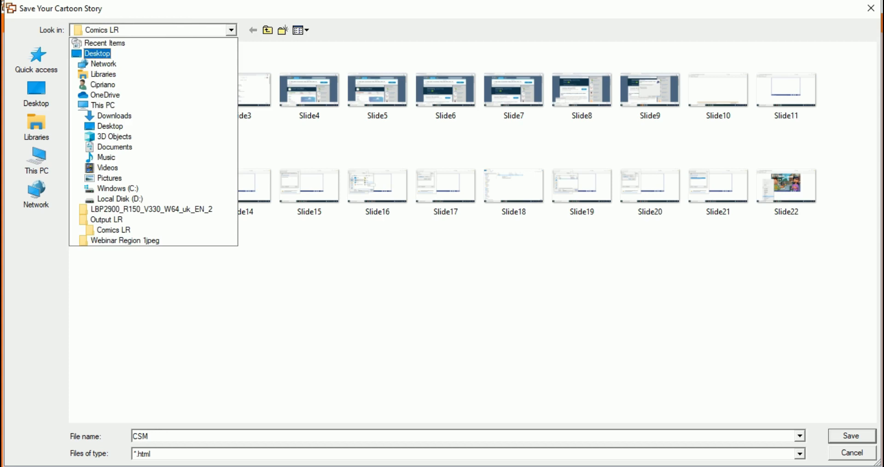
pyautogui.click(97, 53)
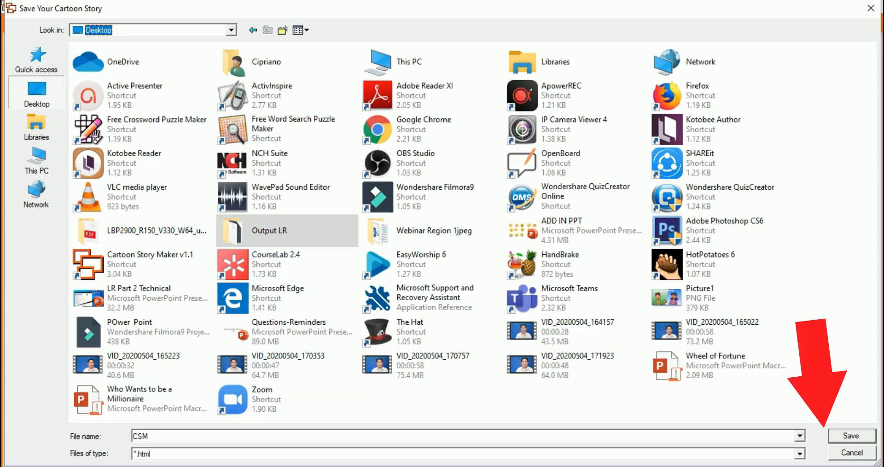
pyautogui.click(800, 454)
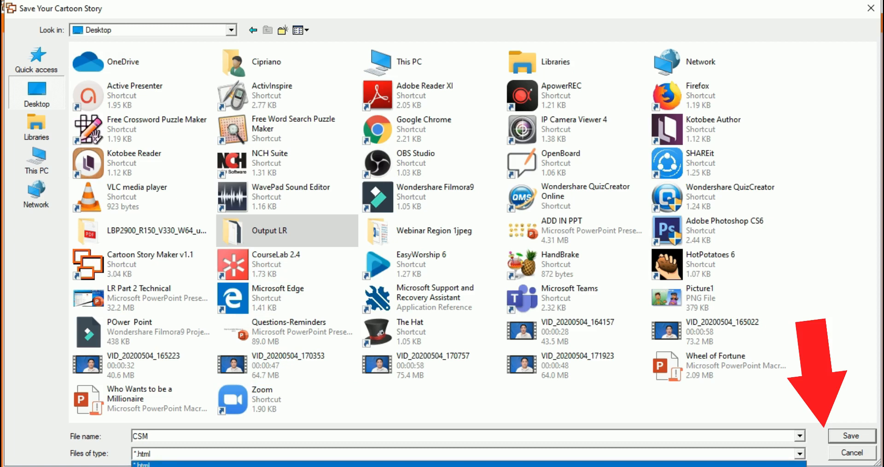
pyautogui.click(142, 464)
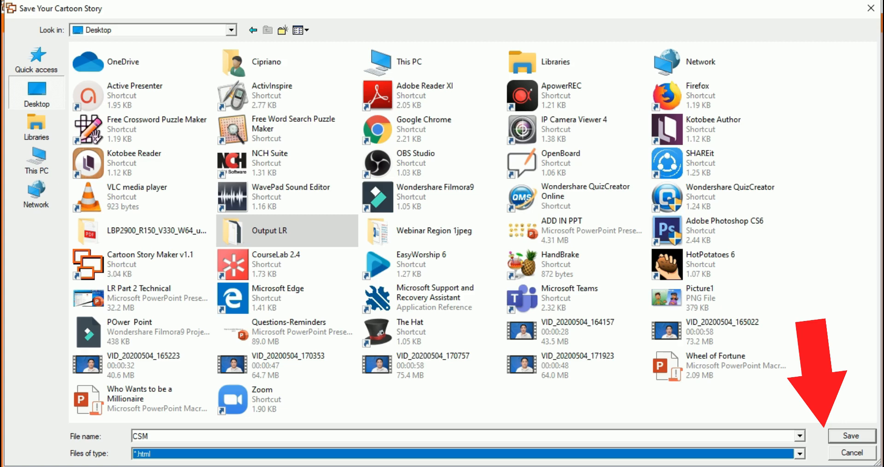
pyautogui.doubleClick(270, 231)
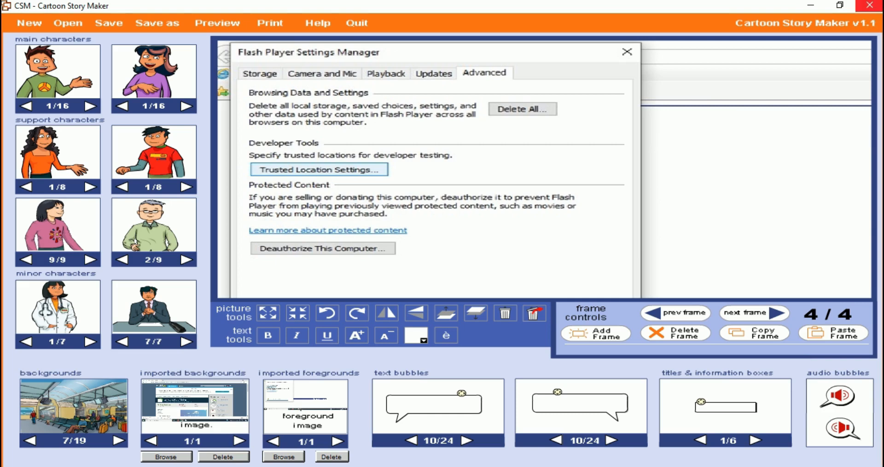
# Close Cartoon Story Maker and open the CSM HTML document from the desktop's CSM folder in Internet Explorer, allowing its blocked content.
pyautogui.click(869, 5)
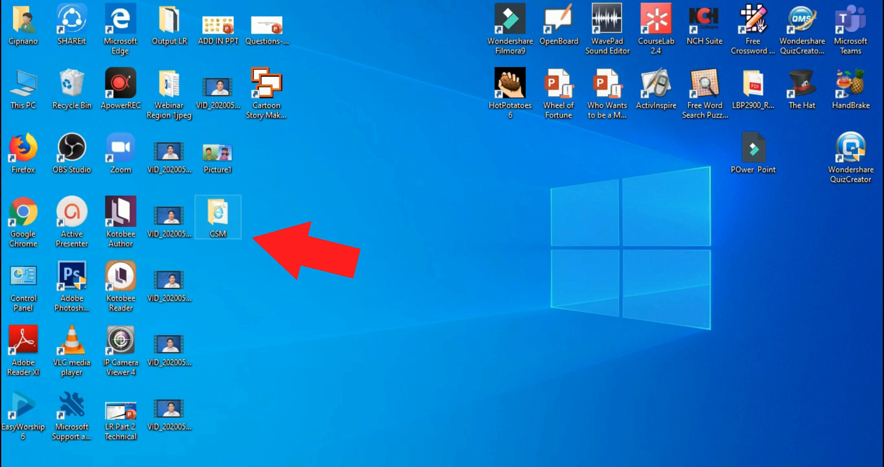
pyautogui.doubleClick(218, 216)
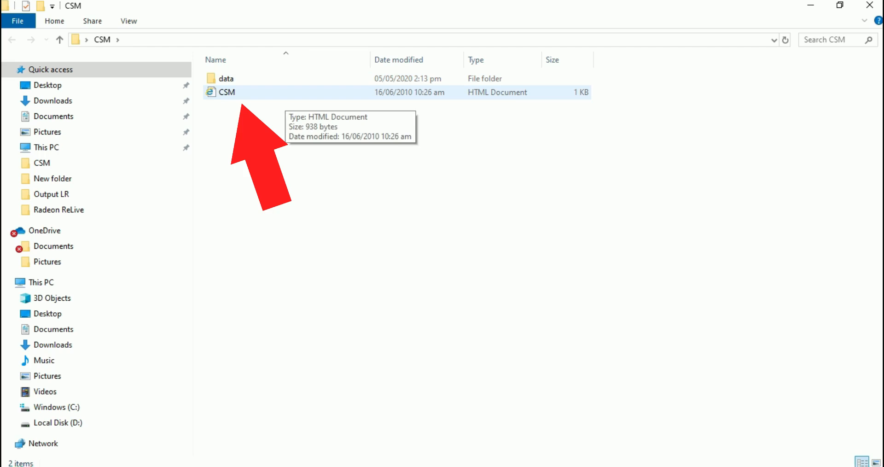
pyautogui.click(284, 94)
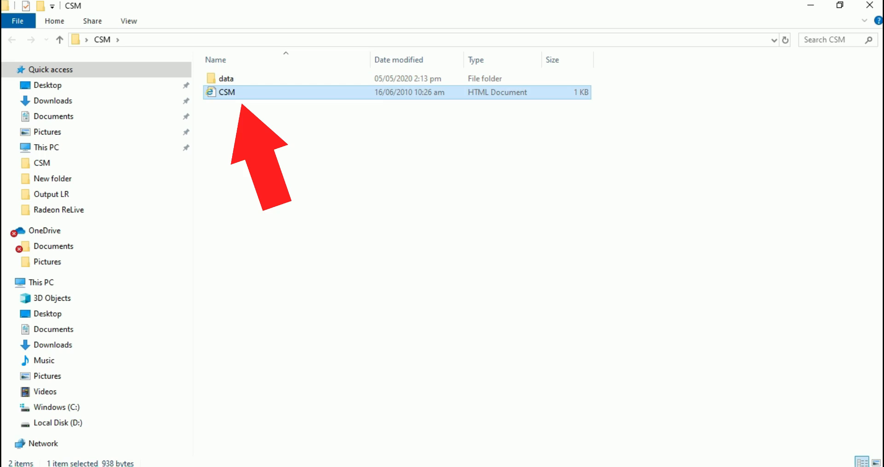
pyautogui.rightClick(279, 94)
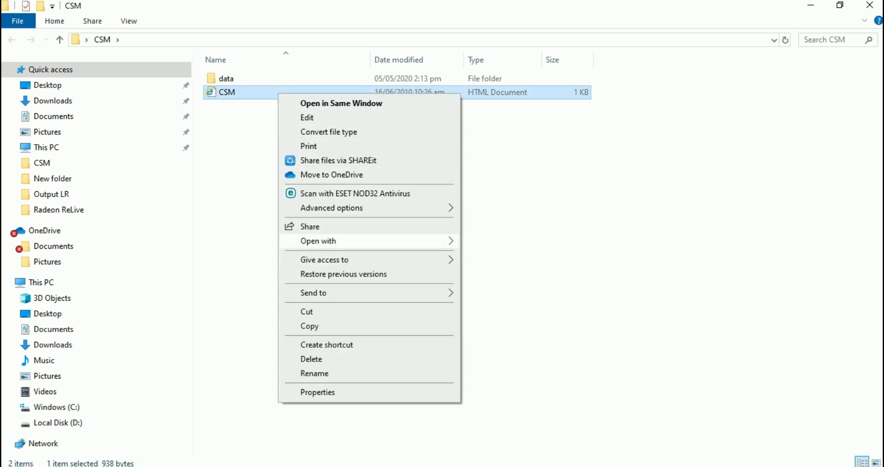
pyautogui.moveTo(368, 240)
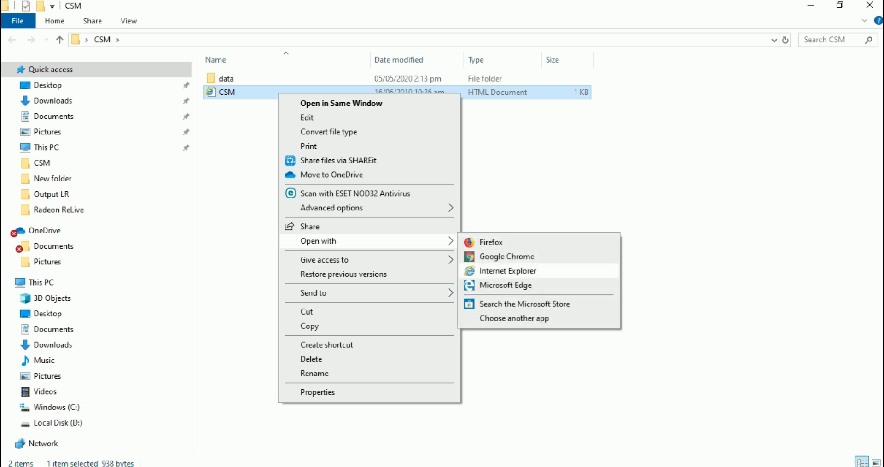
pyautogui.click(508, 270)
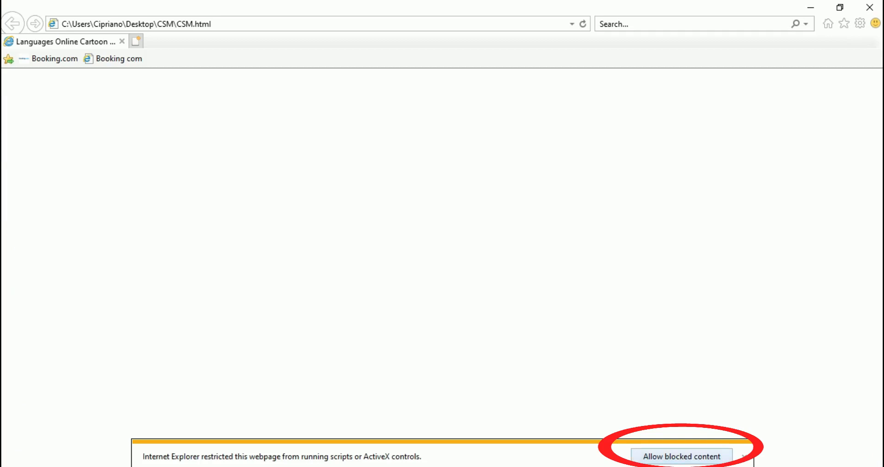
pyautogui.click(681, 456)
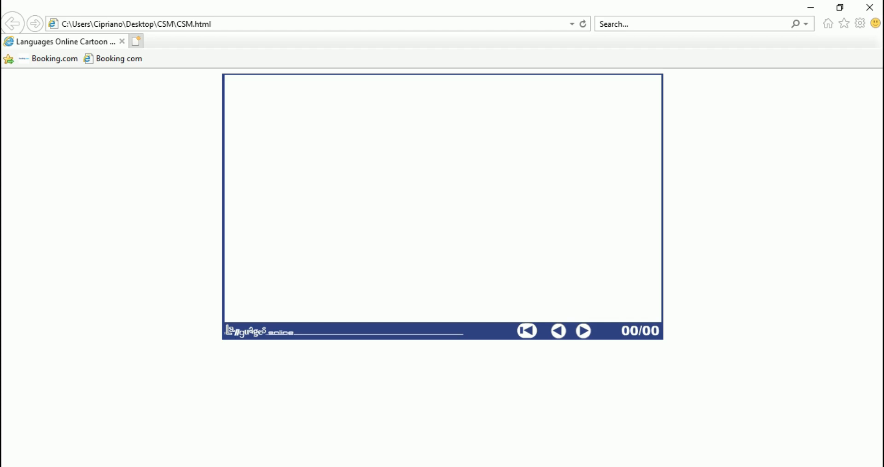
# Add the Windows (C:) drive as a trusted folder in Flash Player's global Trusted Location Settings.
pyautogui.rightClick(447, 199)
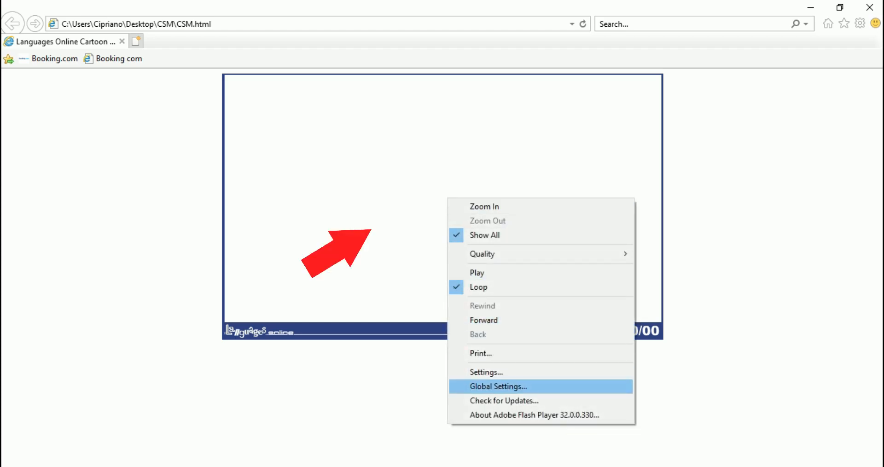
pyautogui.click(498, 386)
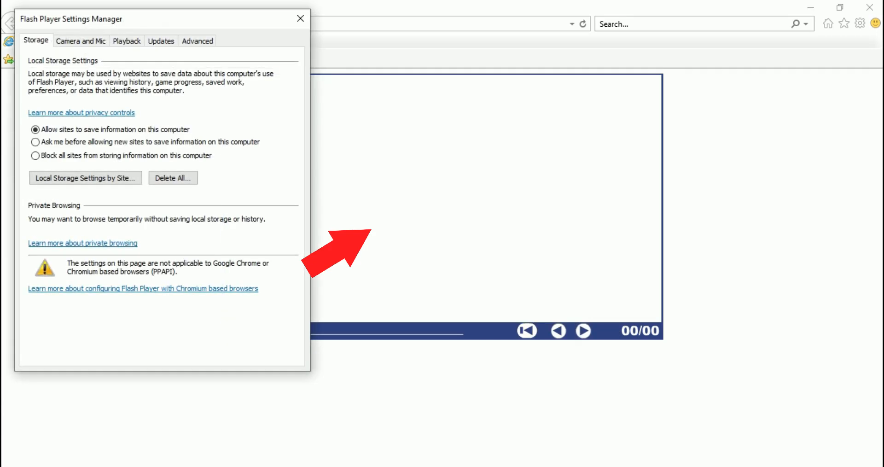
pyautogui.click(197, 41)
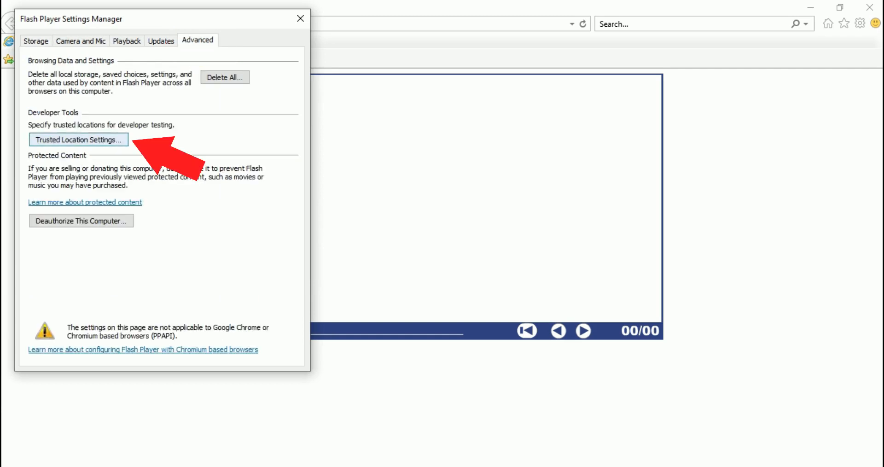
pyautogui.click(78, 139)
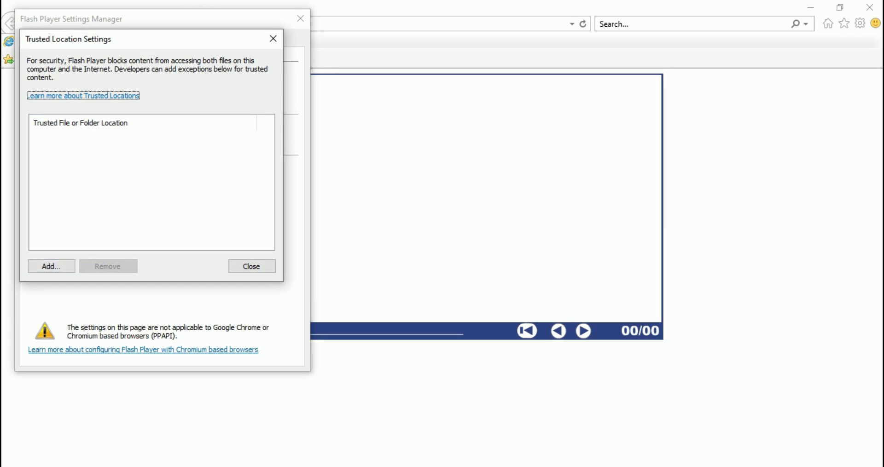
pyautogui.click(51, 266)
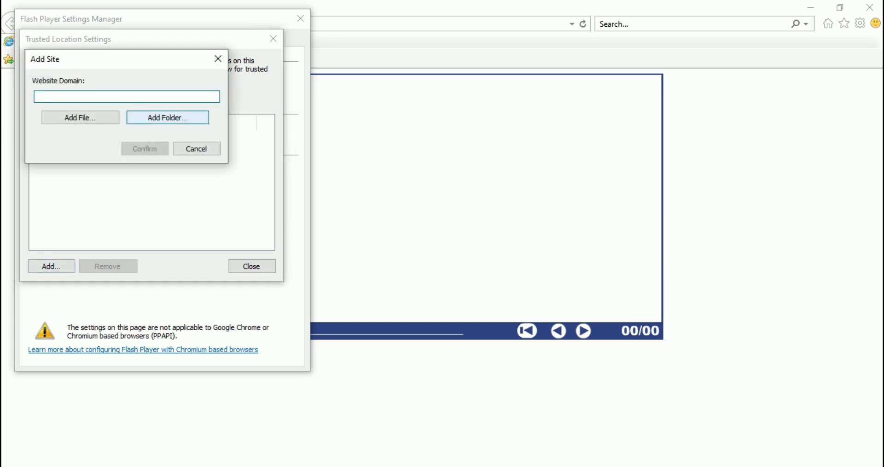
pyautogui.click(167, 118)
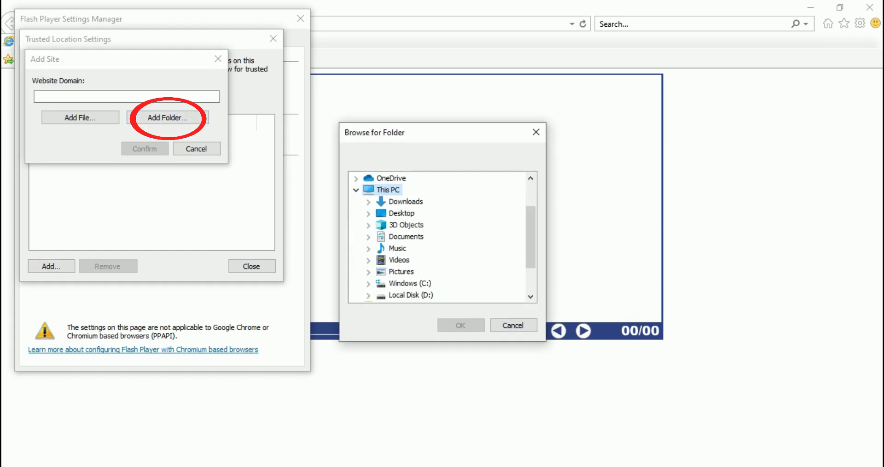
pyautogui.moveTo(530, 237); pyautogui.dragTo(530, 248)
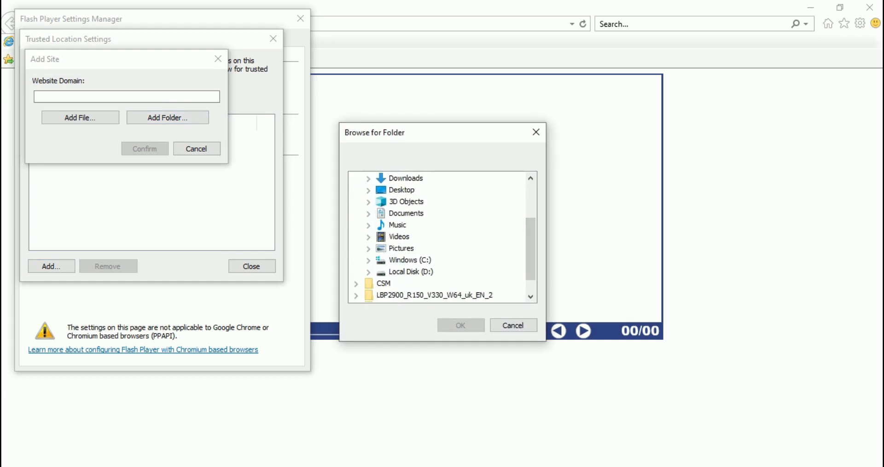
pyautogui.click(404, 260)
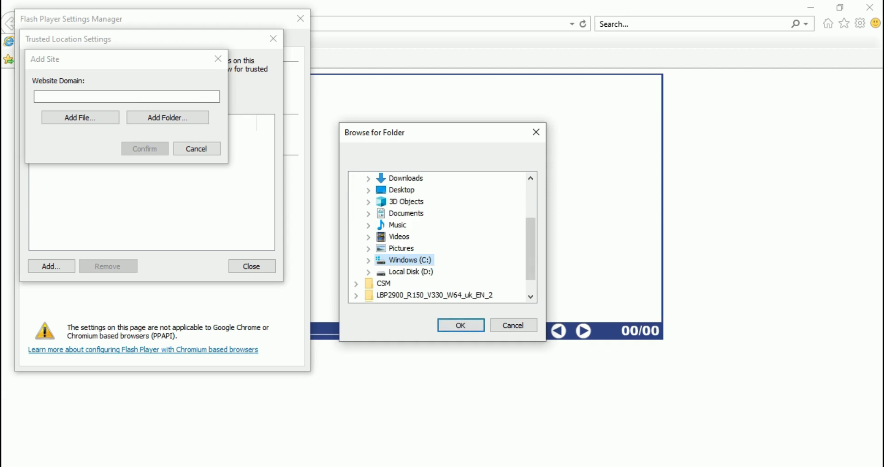
pyautogui.click(461, 325)
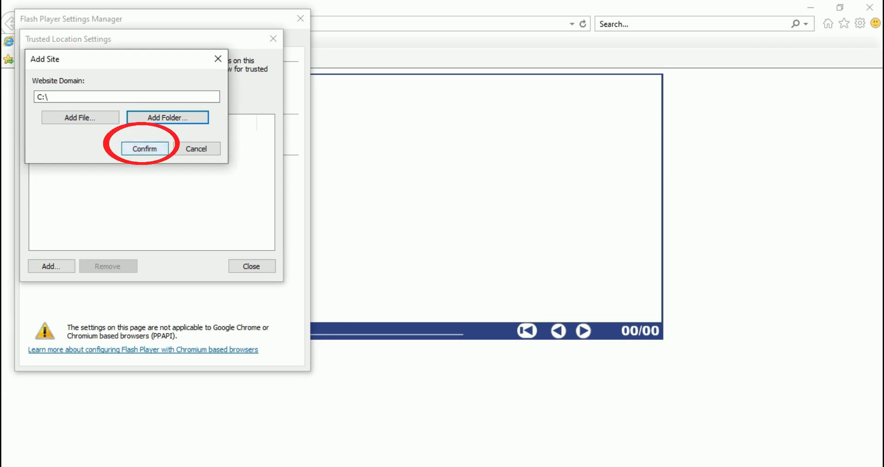
pyautogui.click(145, 148)
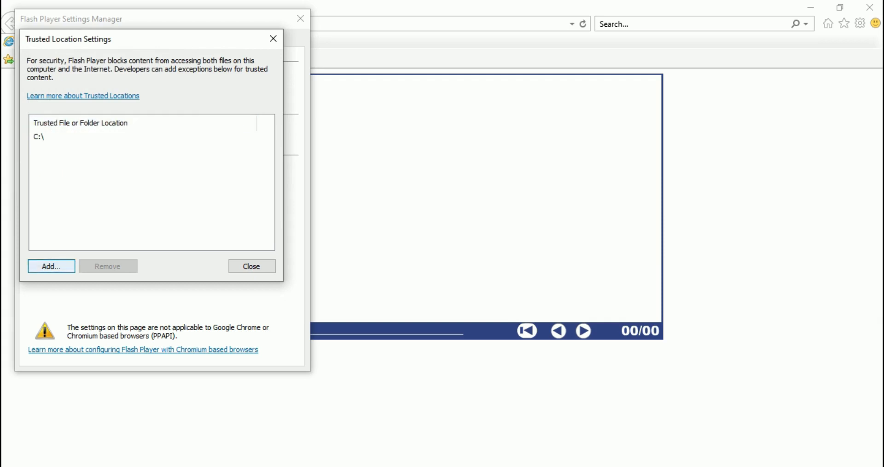
# Close the Flash Player settings and refresh the CSM cartoon page.
pyautogui.click(251, 266)
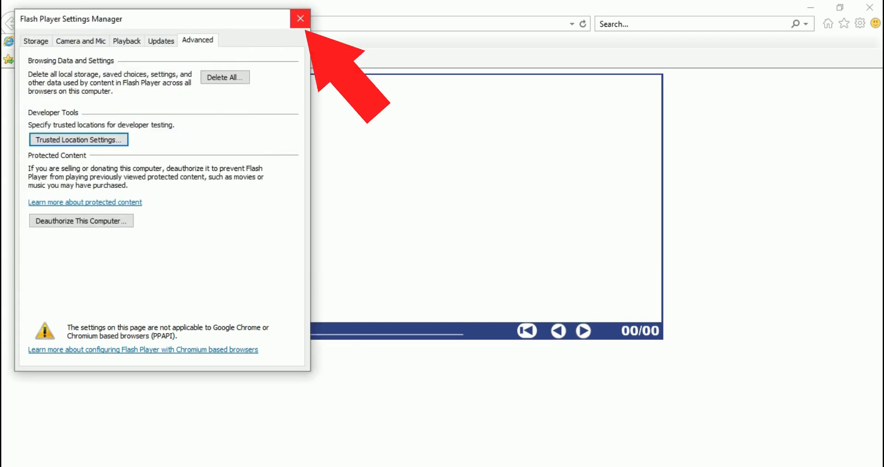
pyautogui.click(300, 19)
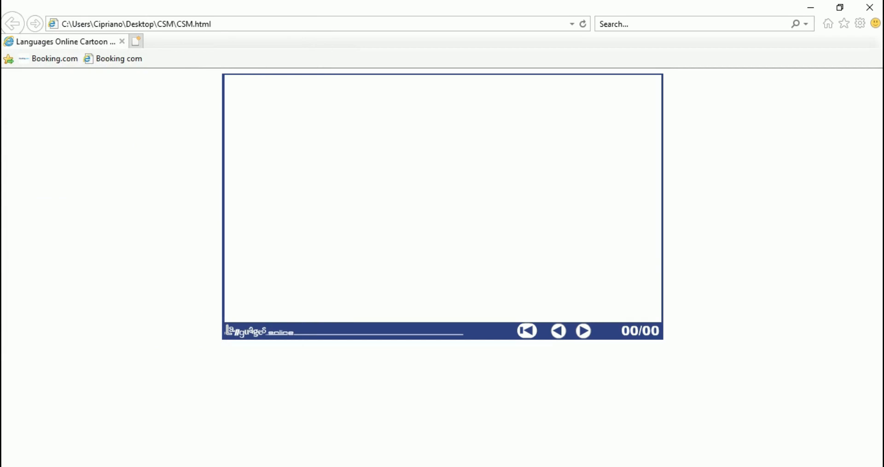
pyautogui.rightClick(90, 150)
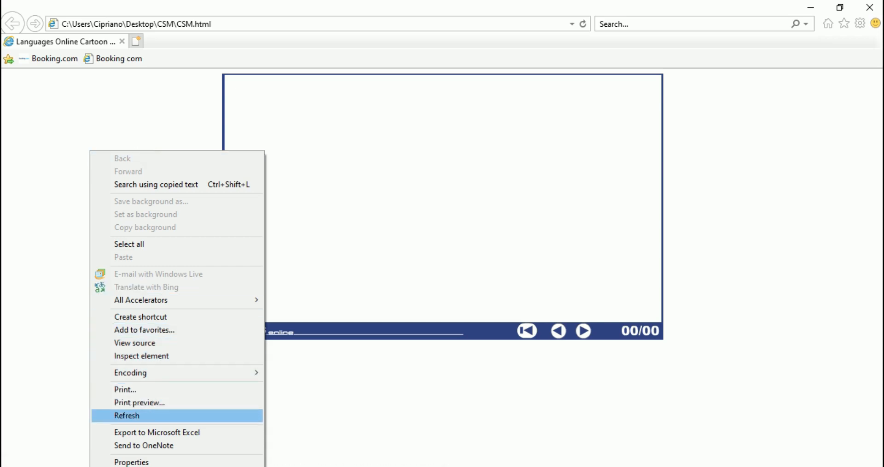
pyautogui.click(126, 415)
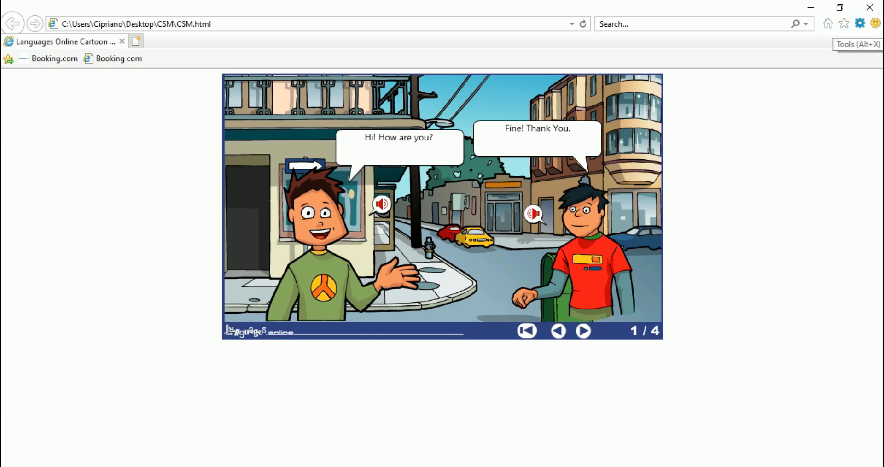
# Set the browser page zoom to 150% to enlarge the cartoon.
pyautogui.click(860, 23)
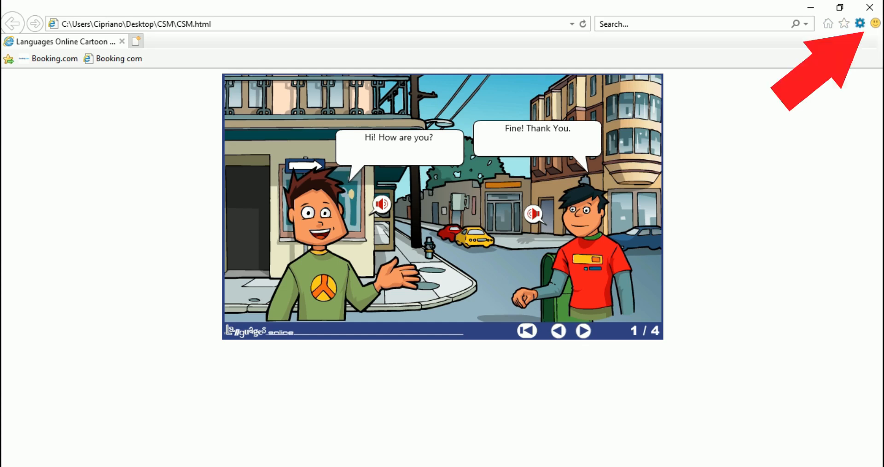
pyautogui.moveTo(719, 68)
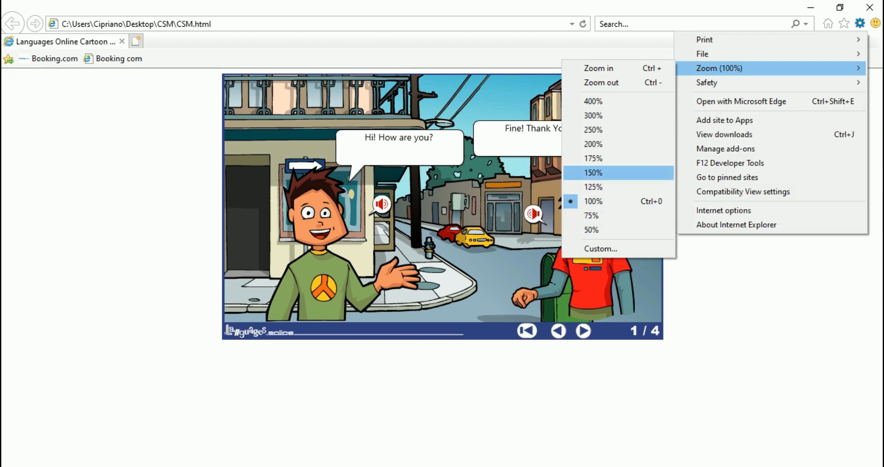
pyautogui.click(593, 173)
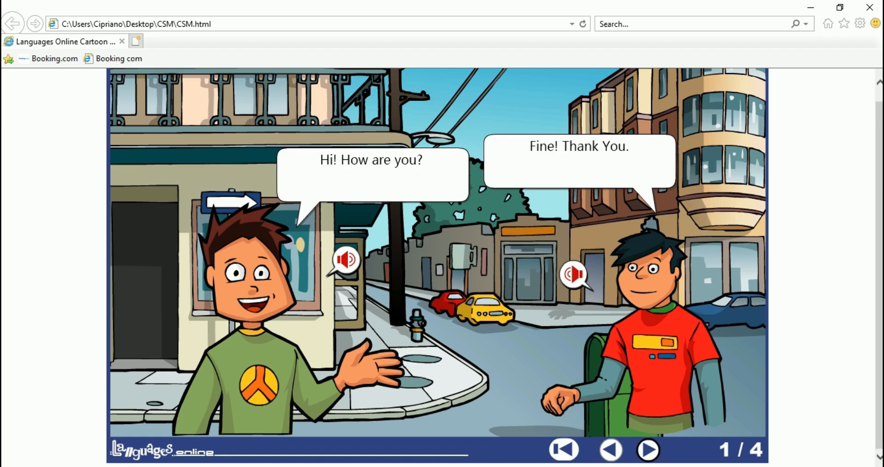
# Page forward through the cartoon's frames to check playback, and return to the first frame.
pyautogui.click(648, 450)
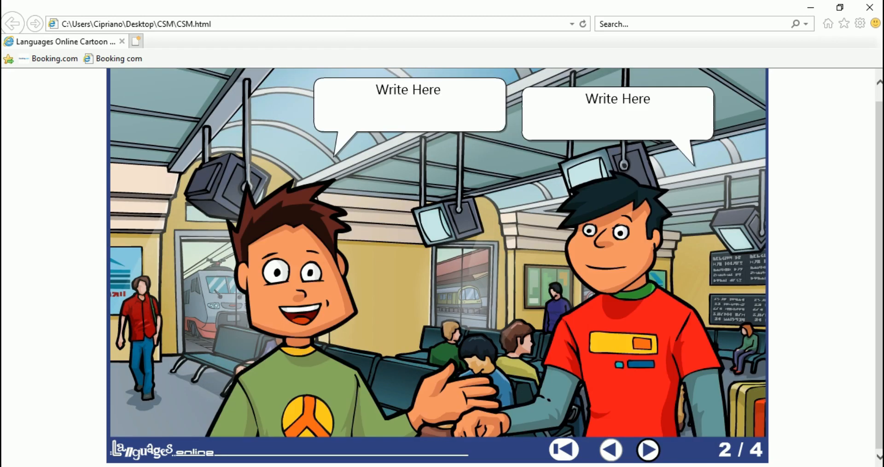
pyautogui.click(648, 449)
pyautogui.click(612, 449)
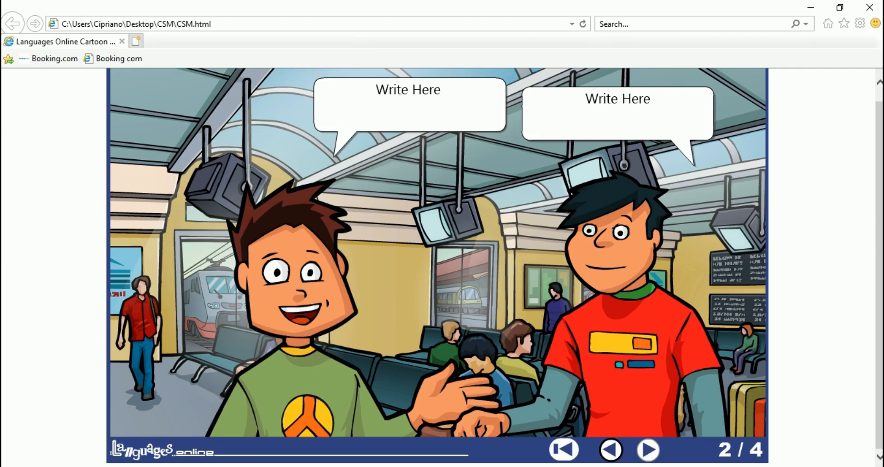
pyautogui.click(612, 450)
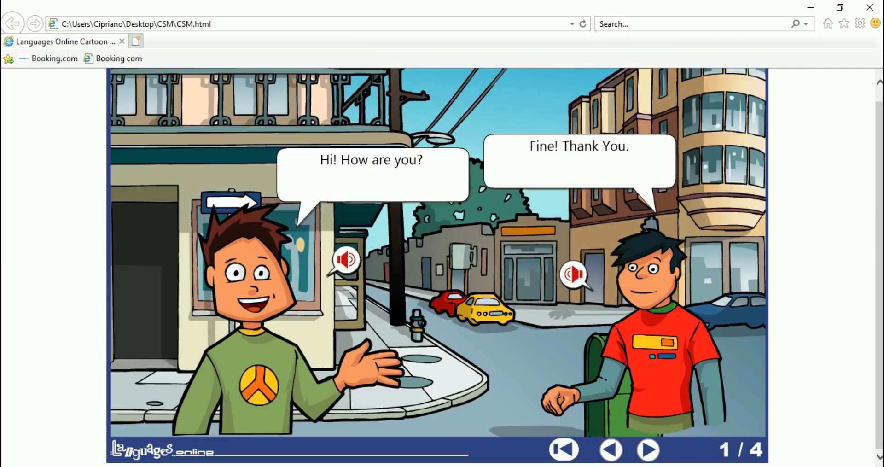